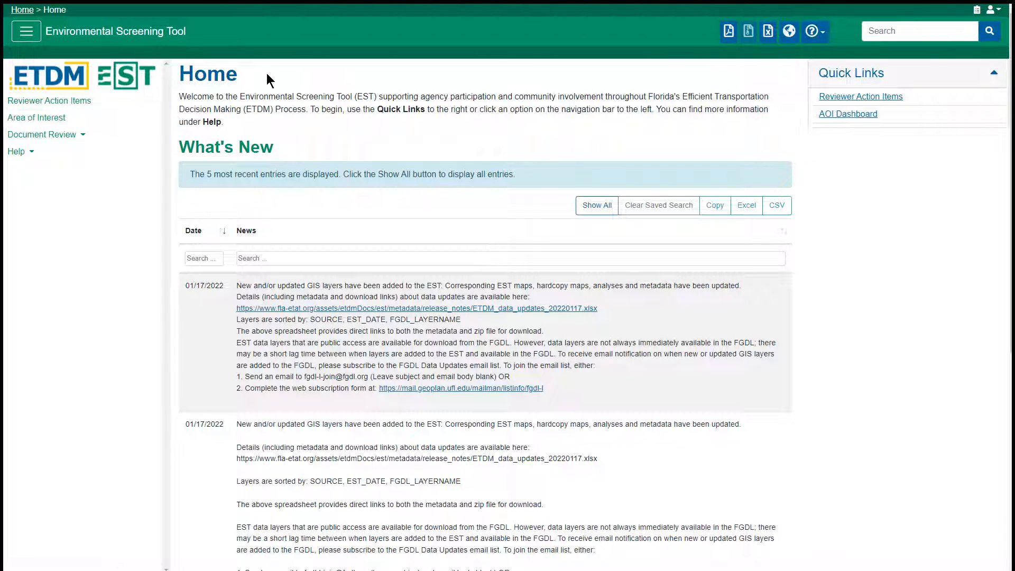
- Open the AOI Dashboard from Quick Links to list the FDOT District 7 AOIs
{"action": "left_click", "coordinate": [897, 114]}
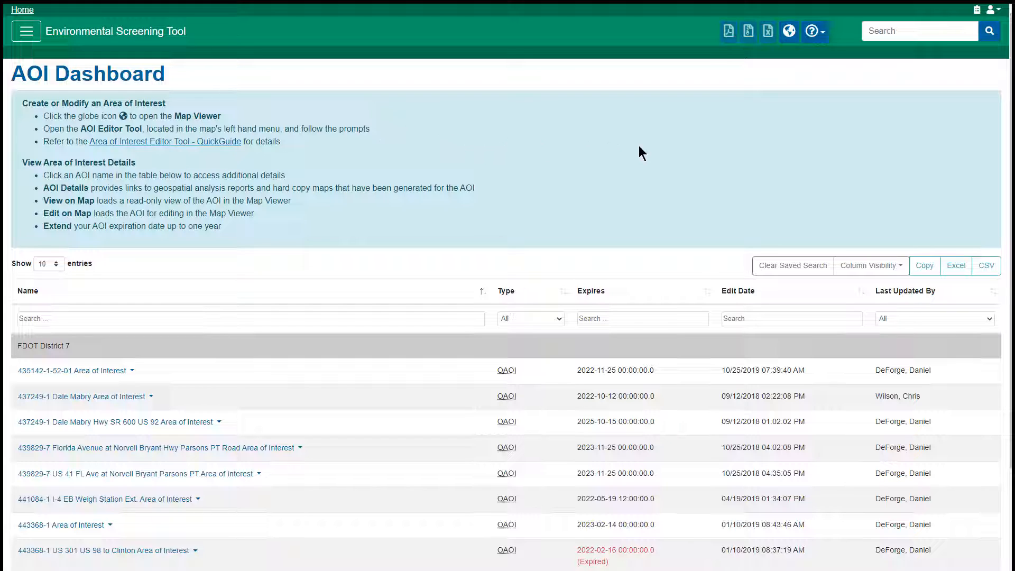
- Open the Map Viewer and collapse, then re-expand, the AOI Editor panel
{"action": "left_click", "coordinate": [789, 32]}
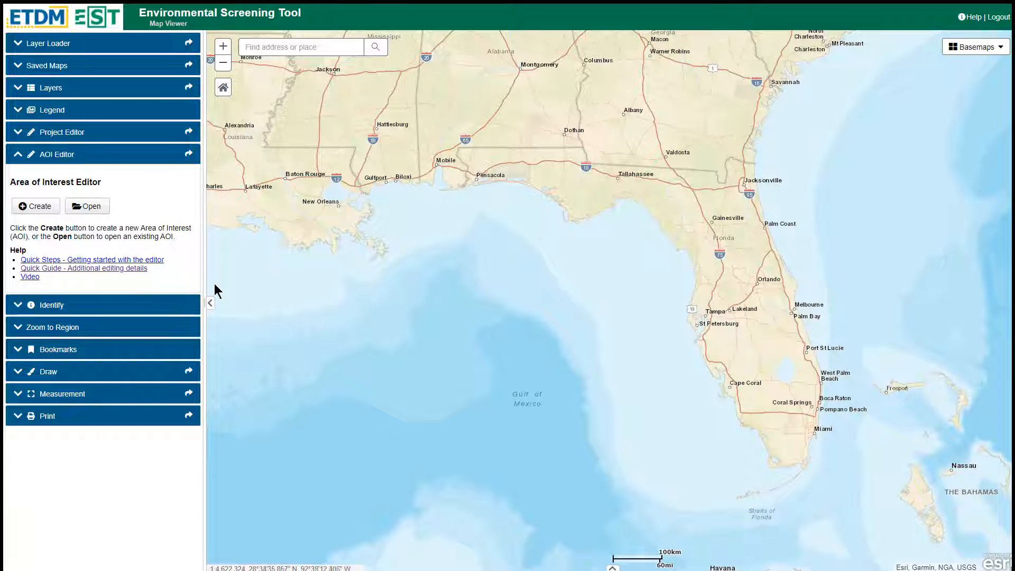
{"action": "left_click", "coordinate": [139, 154]}
{"action": "left_click", "coordinate": [139, 154]}
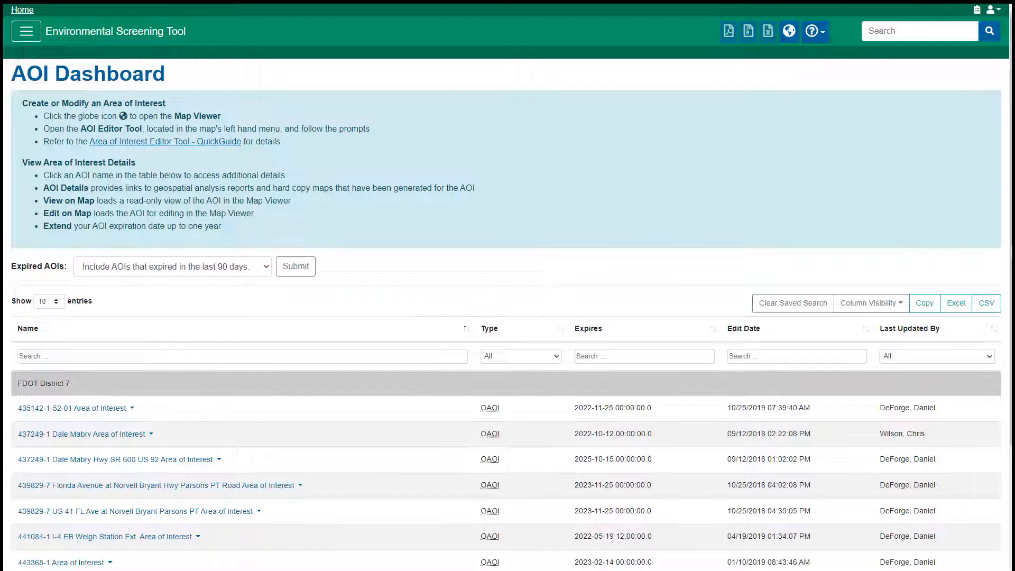
{"action": "scroll", "coordinate": [1007, 248], "scroll_direction": "down", "scroll_amount": 2}
{"action": "scroll", "coordinate": [356, 98], "scroll_direction": "down", "scroll_amount": 4}
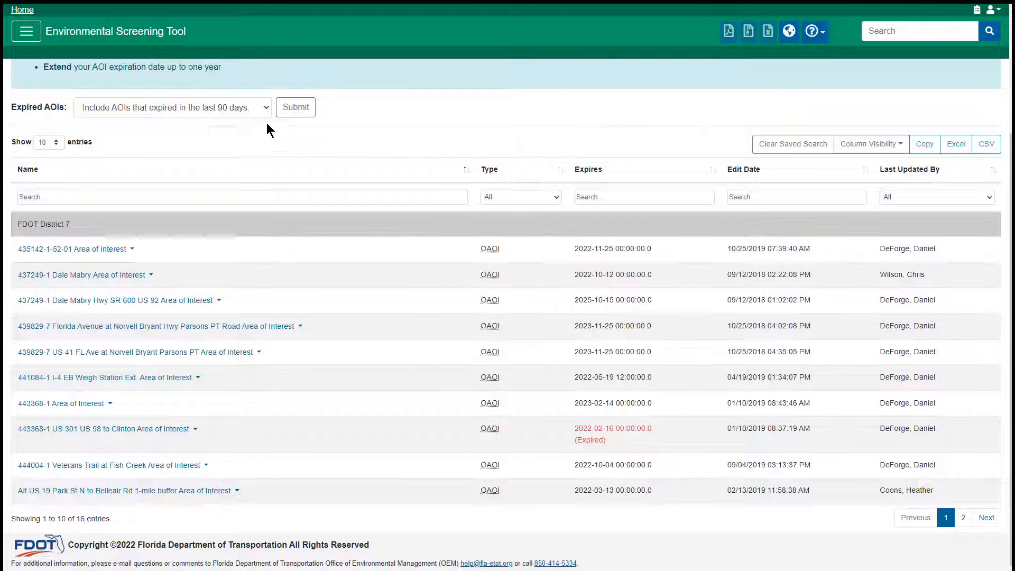
{"action": "left_click", "coordinate": [266, 107]}
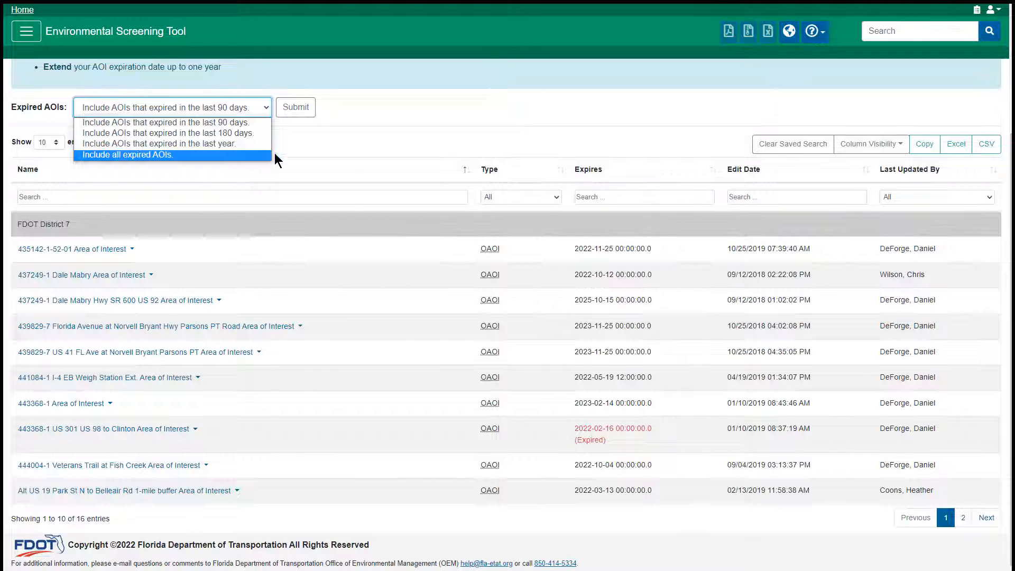
{"action": "left_click", "coordinate": [310, 136]}
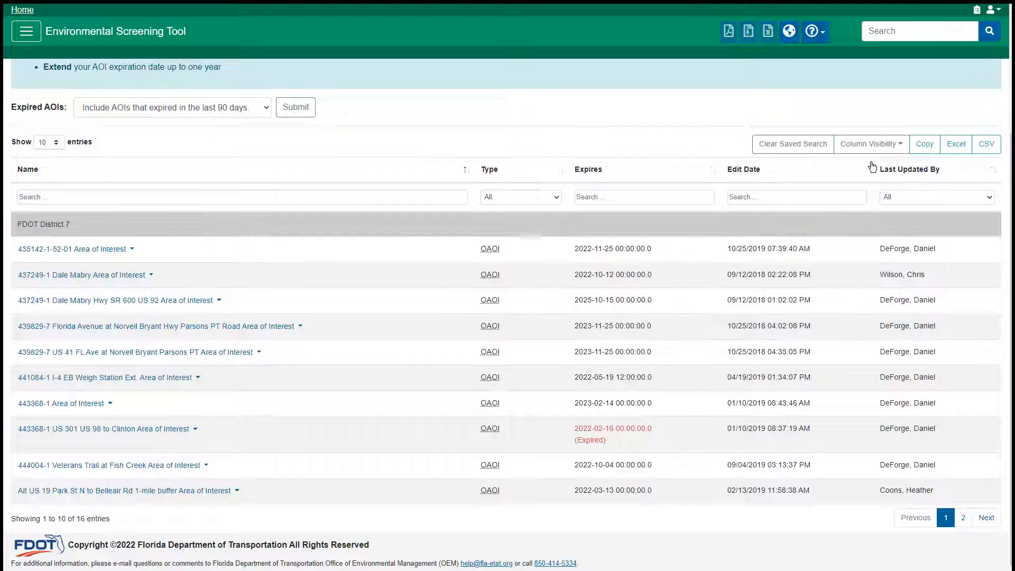
{"action": "left_click", "coordinate": [890, 147]}
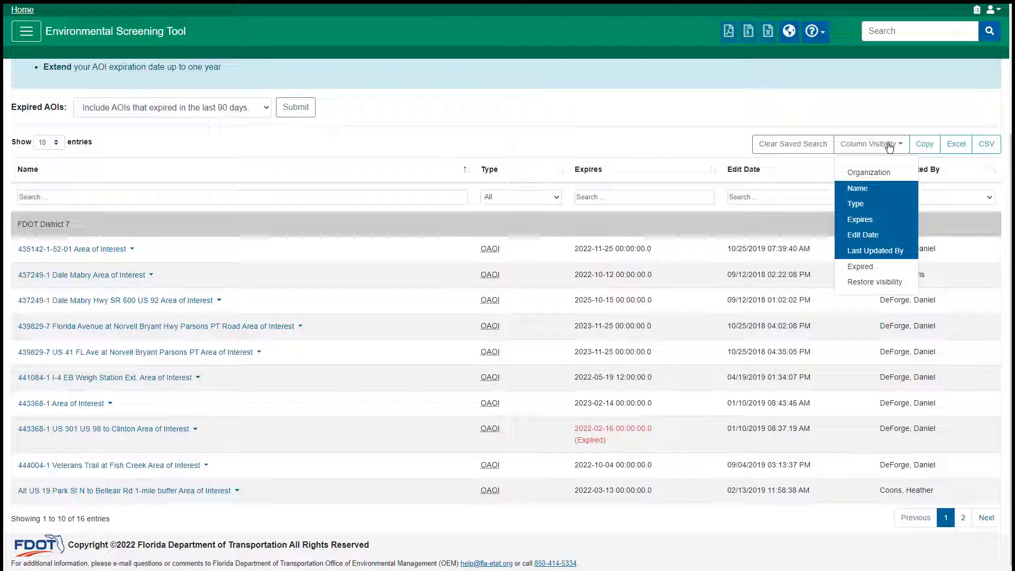
{"action": "left_click", "coordinate": [889, 147]}
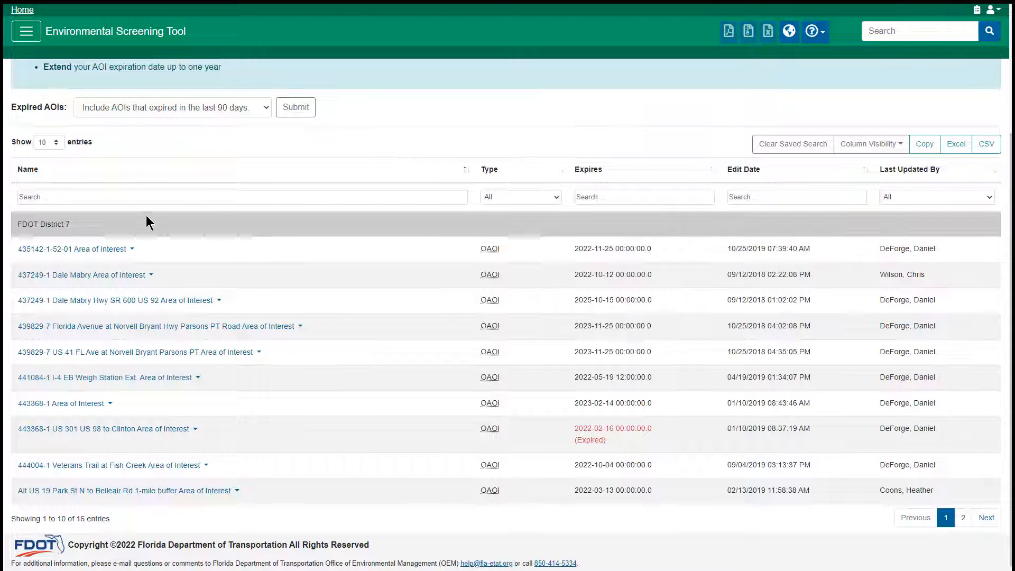
{"action": "left_click", "coordinate": [132, 250]}
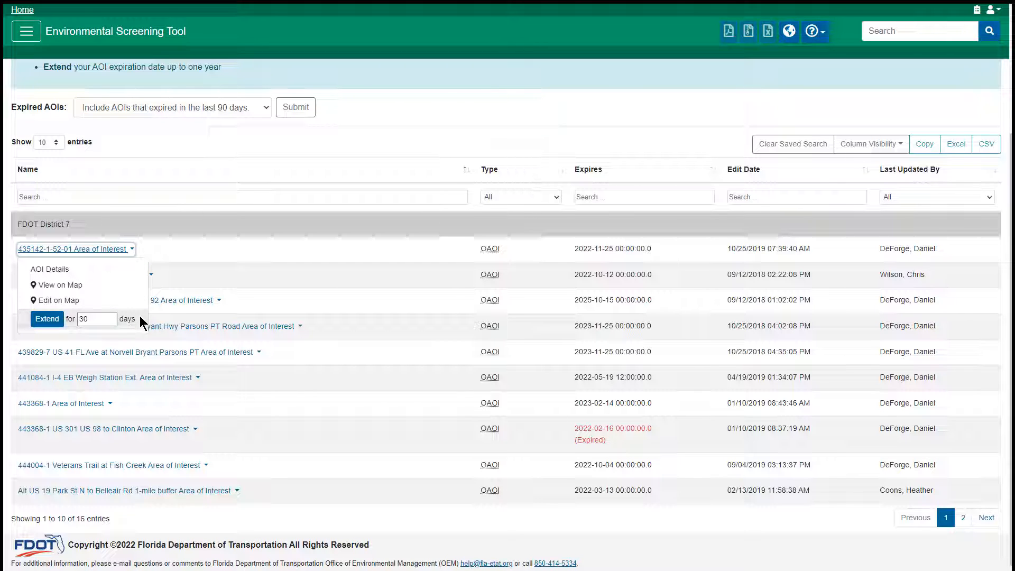
{"action": "left_click", "coordinate": [132, 270]}
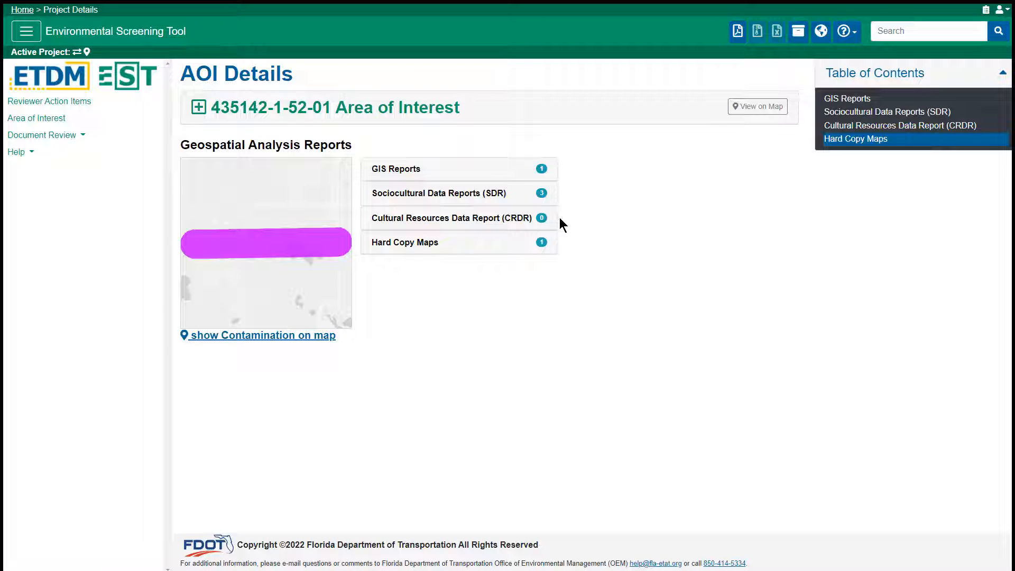
{"action": "left_click", "coordinate": [521, 195]}
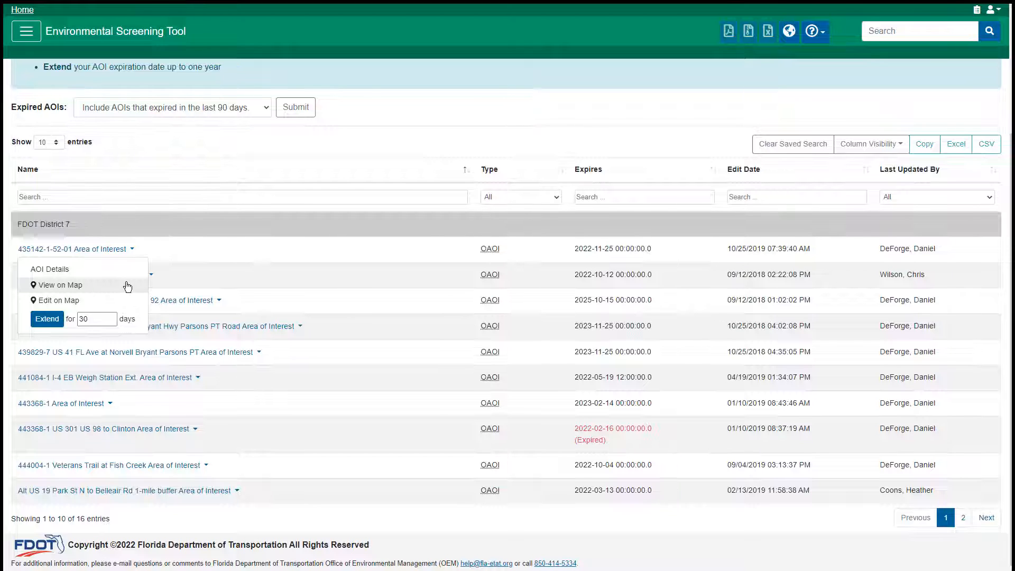
{"action": "left_click", "coordinate": [127, 286]}
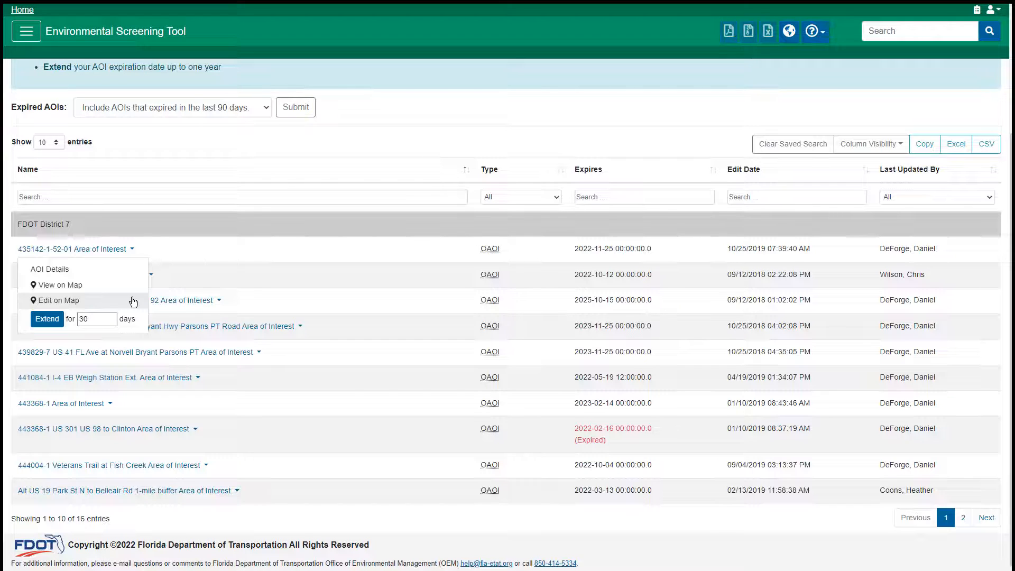
{"action": "left_click", "coordinate": [58, 300]}
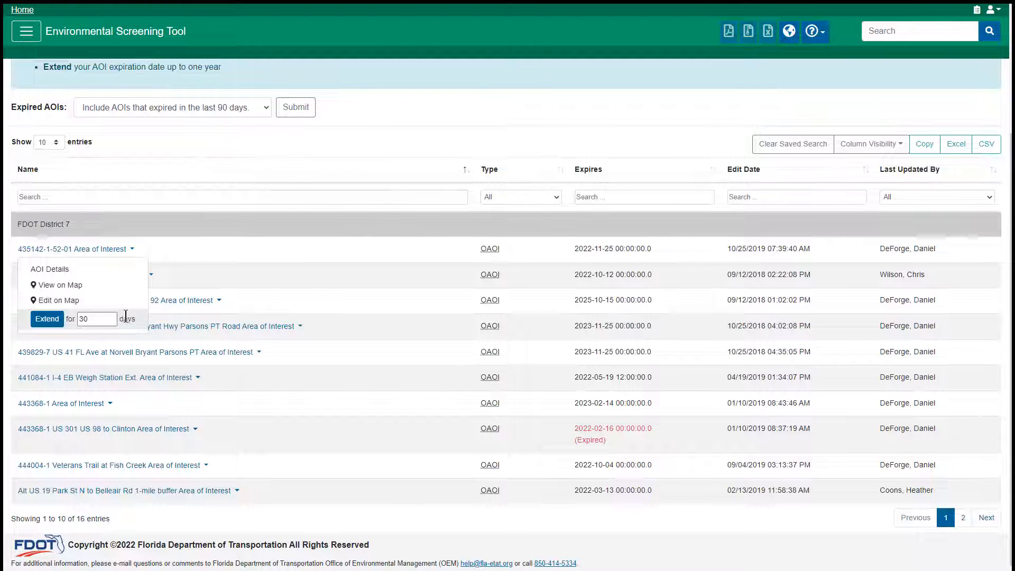
{"action": "left_click", "coordinate": [97, 318]}
{"action": "key", "text": "BackSpace"}
{"action": "key", "text": "BackSpace"}
{"action": "type", "text": "45"}
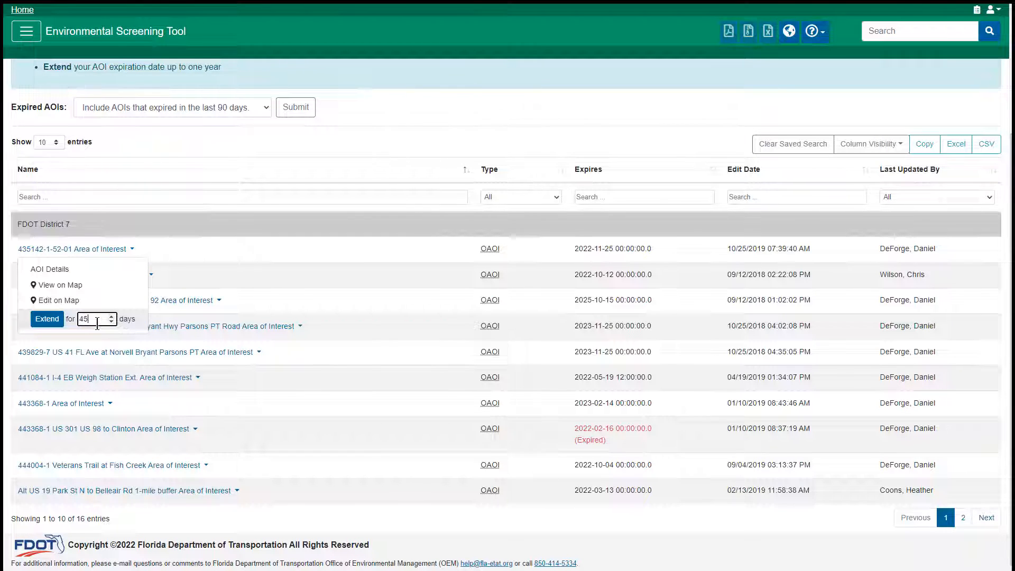
{"action": "left_click", "coordinate": [47, 319]}
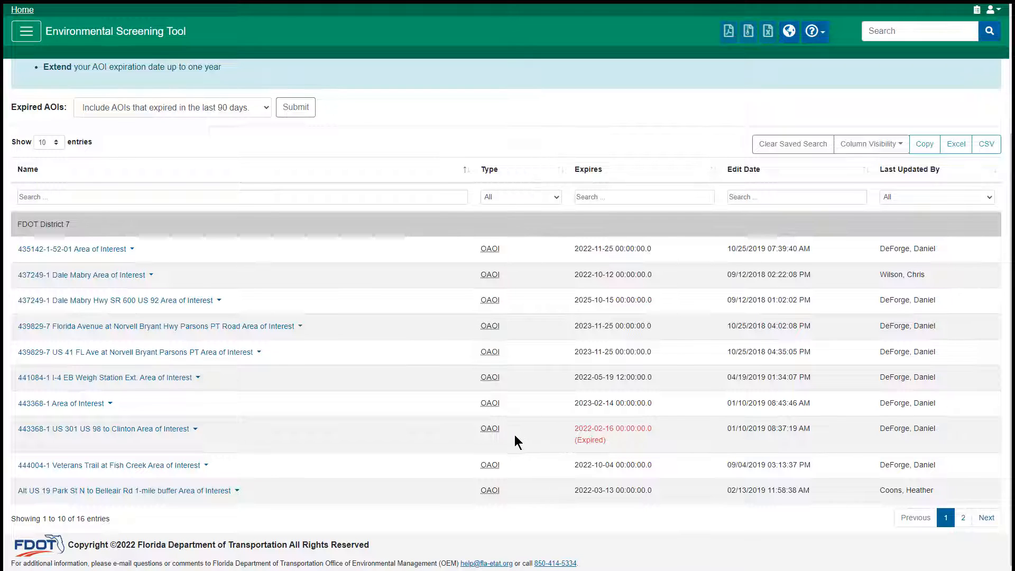
- Set the expired US 301 AOI's restore period to 45 days, then advance to the Questions slide
{"action": "left_click", "coordinate": [196, 428]}
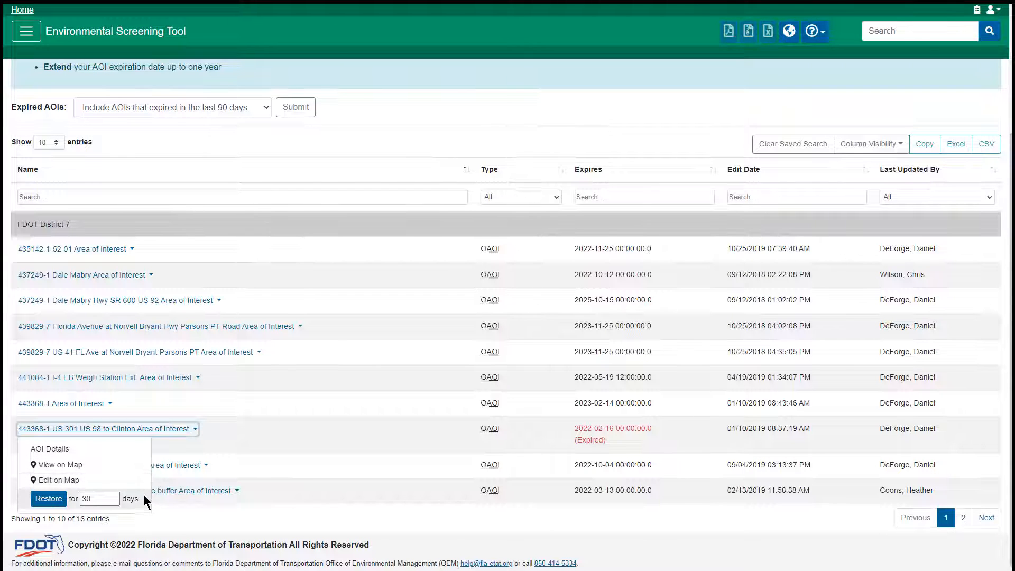
{"action": "left_click", "coordinate": [99, 497]}
{"action": "key", "text": "BackSpace"}
{"action": "key", "text": "BackSpace"}
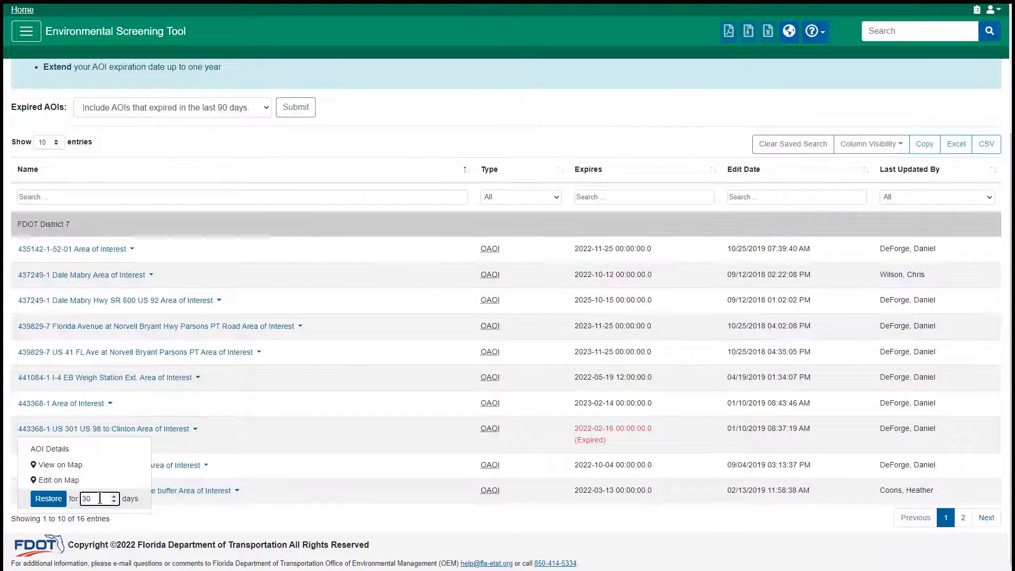
{"action": "type", "text": "45"}
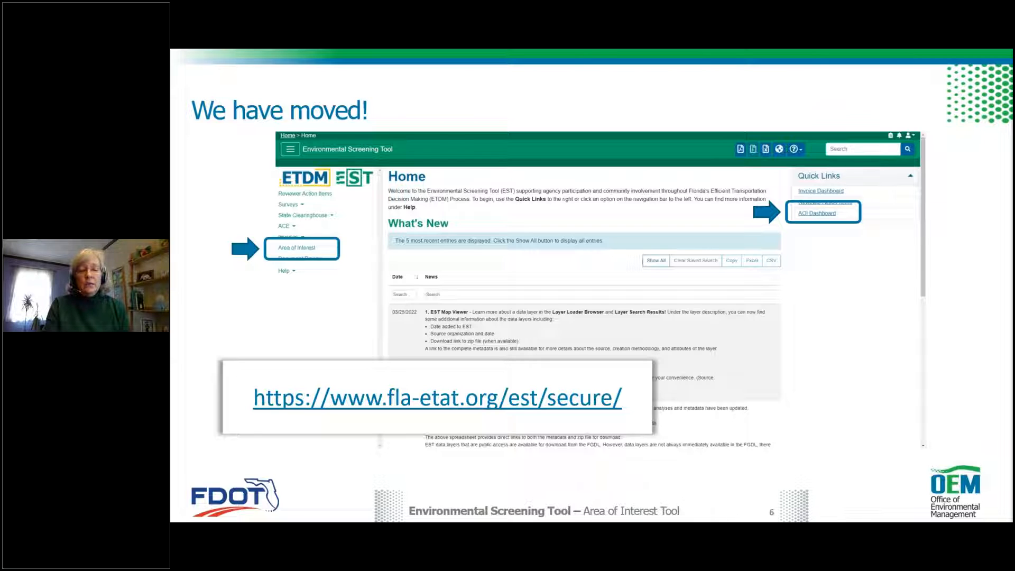
{"action": "key", "text": "Right"}
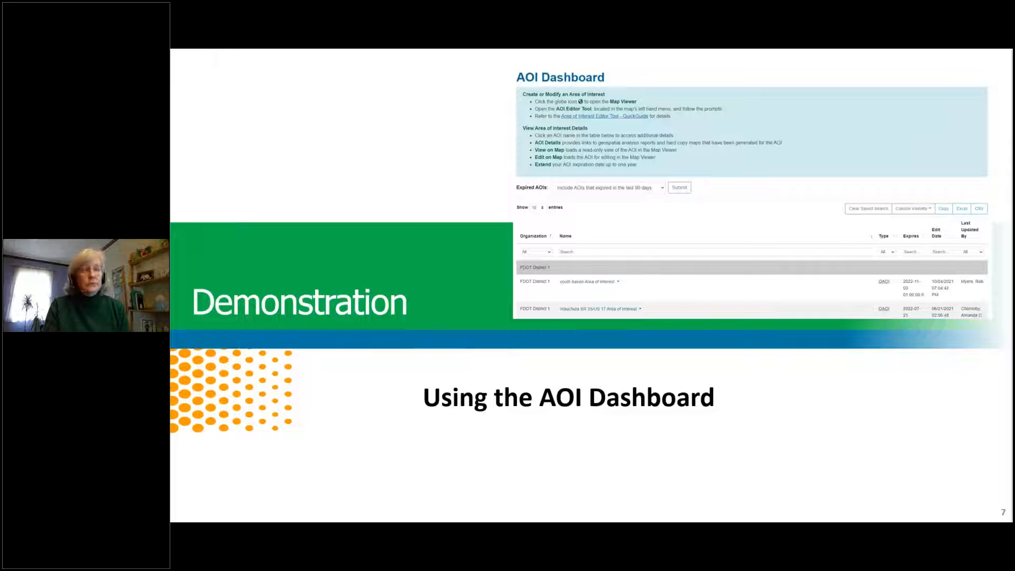
{"action": "key", "text": "Right"}
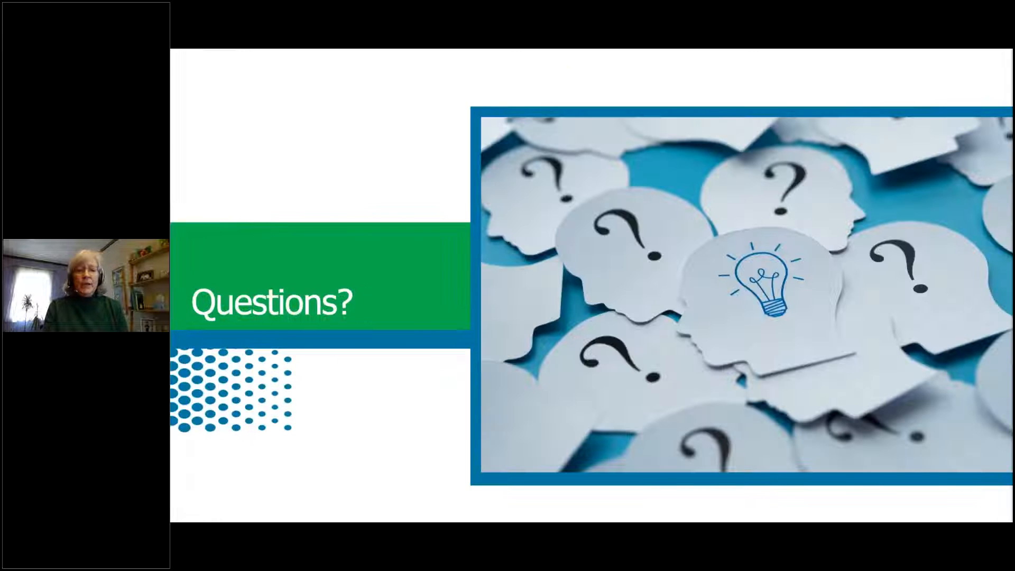
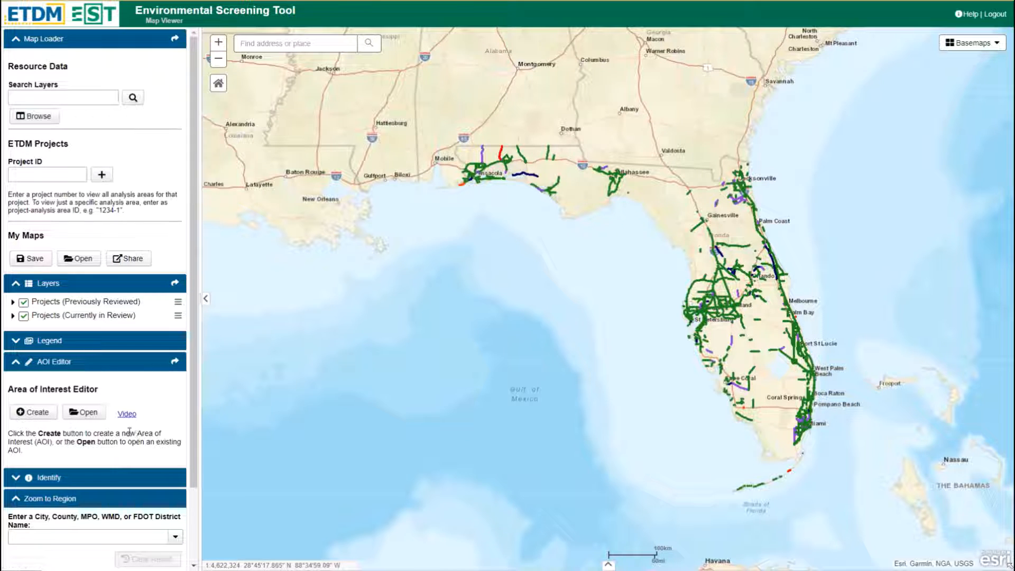
- Start a new area of interest and give it a test name
{"action": "left_click", "coordinate": [32, 414]}
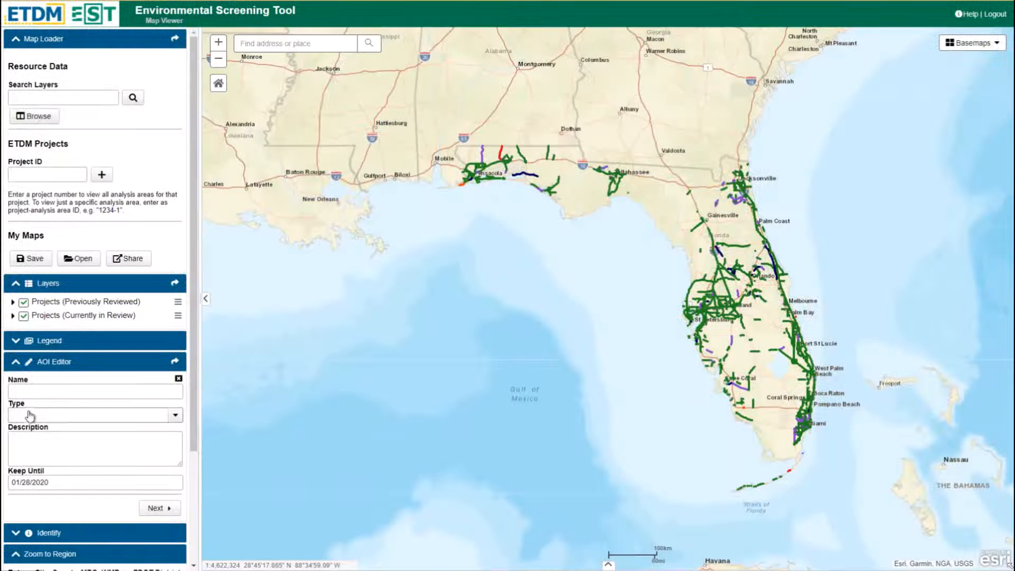
{"action": "left_click", "coordinate": [49, 393]}
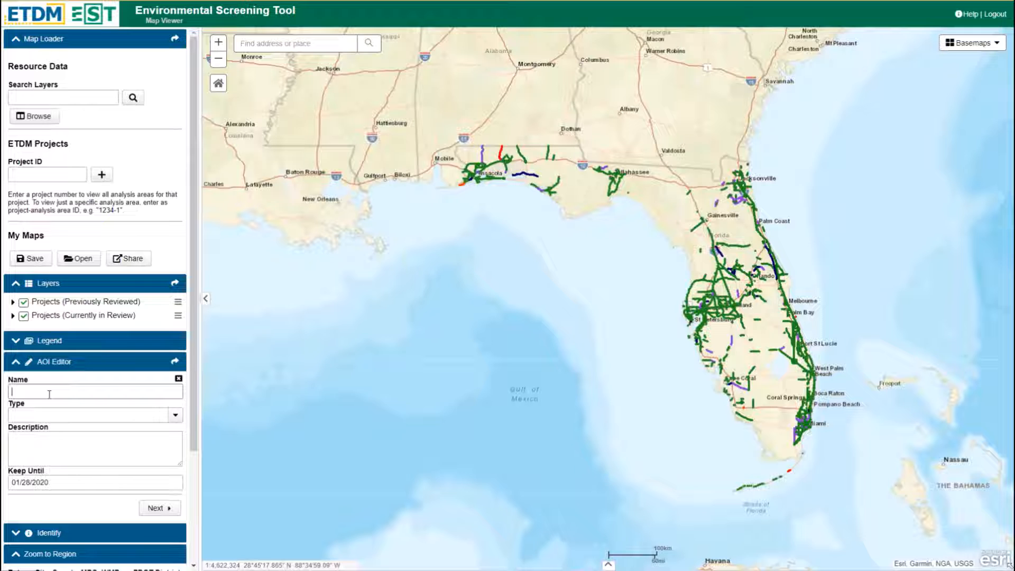
{"action": "type", "text": "Bill B"}
{"action": "key", "text": "BackSpace"}
{"action": "type", "text": "Test 1"}
- Set the type to Other Area of Interest, keep until 01/28/2020, and go to Features
{"action": "left_click", "coordinate": [176, 418]}
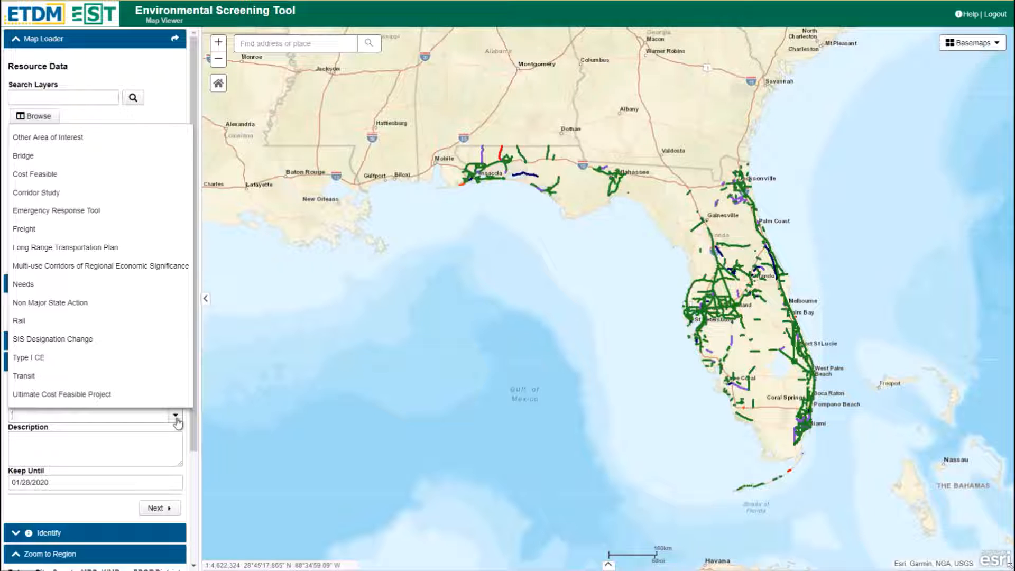
{"action": "left_click", "coordinate": [155, 139]}
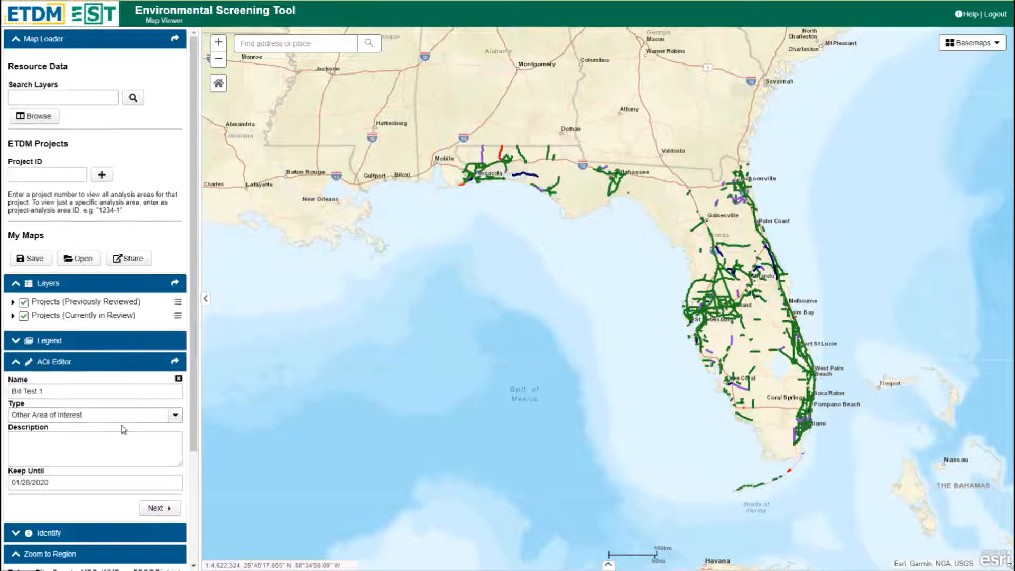
{"action": "left_click", "coordinate": [91, 450]}
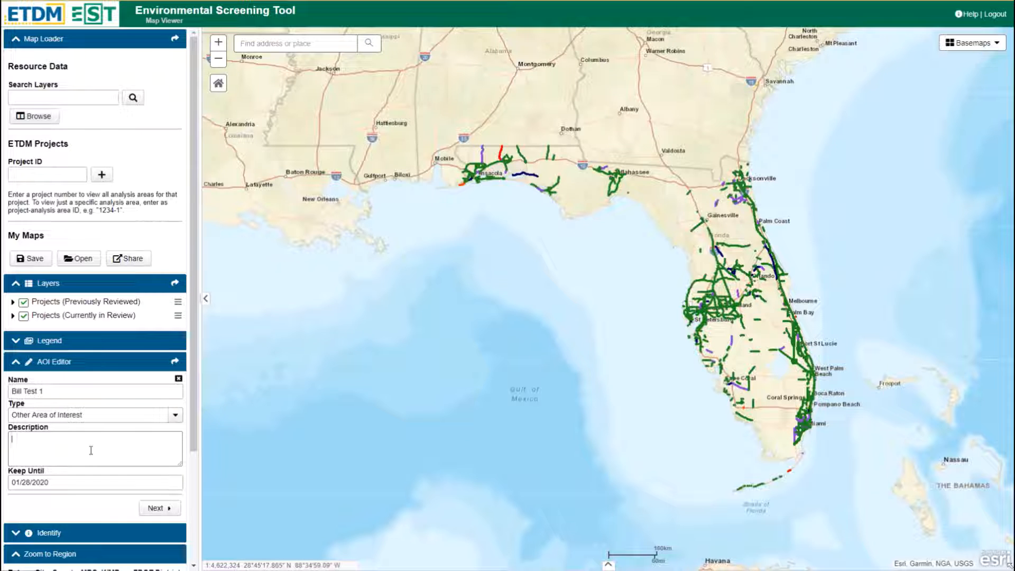
{"action": "left_click", "coordinate": [94, 479]}
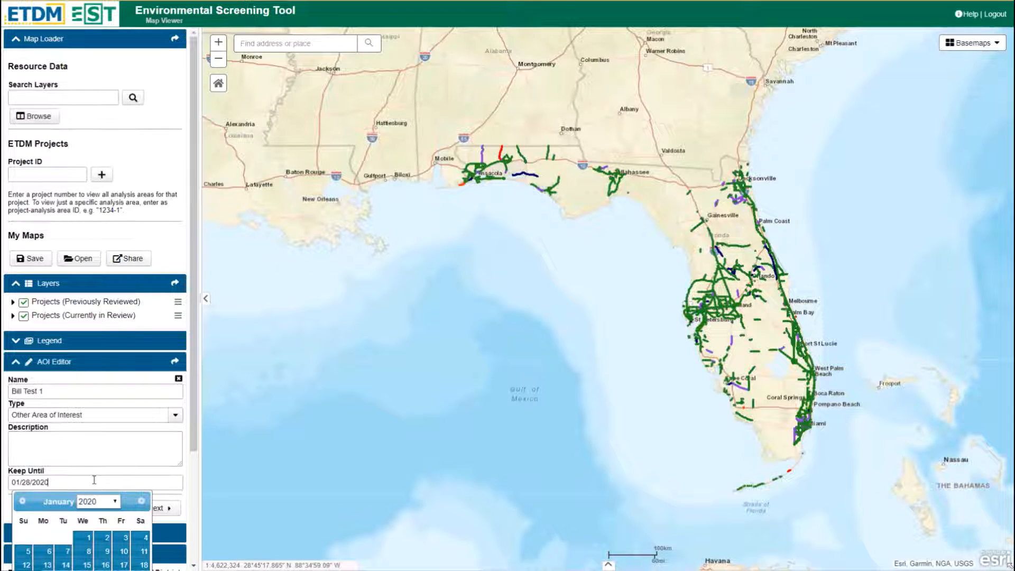
{"action": "scroll", "coordinate": [94, 480], "scroll_direction": "down", "scroll_amount": 3}
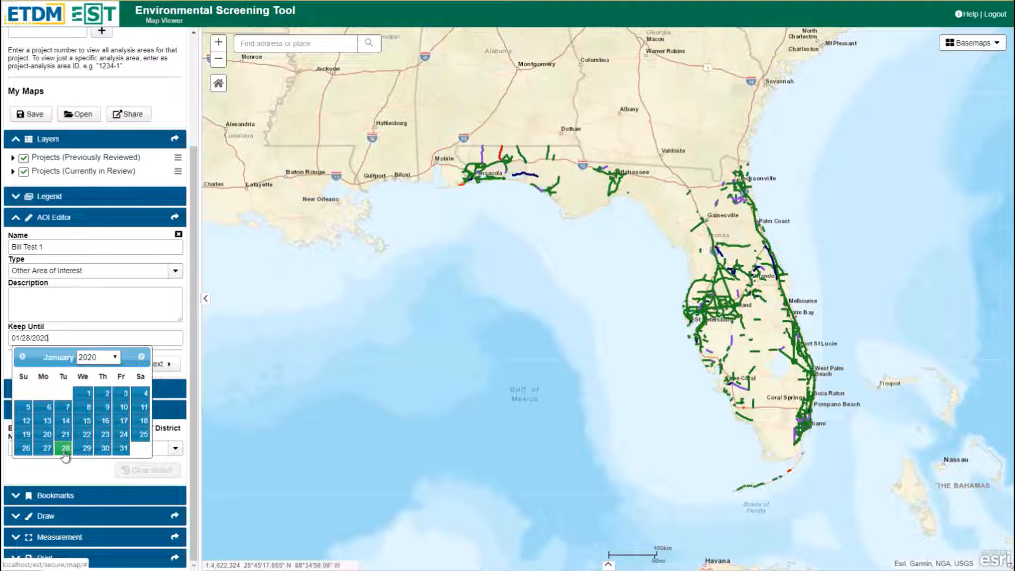
{"action": "left_click", "coordinate": [64, 454]}
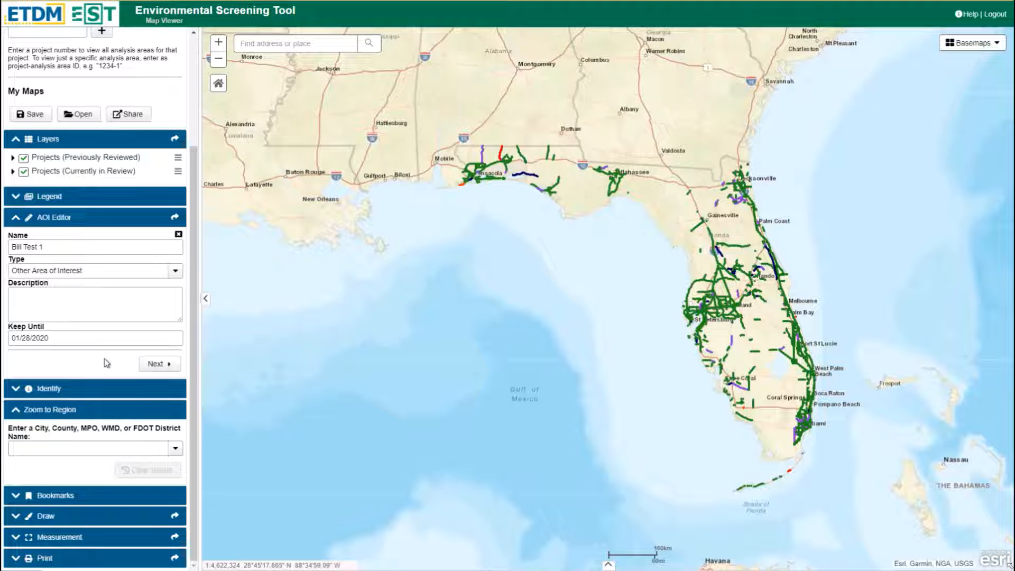
{"action": "left_click", "coordinate": [159, 363]}
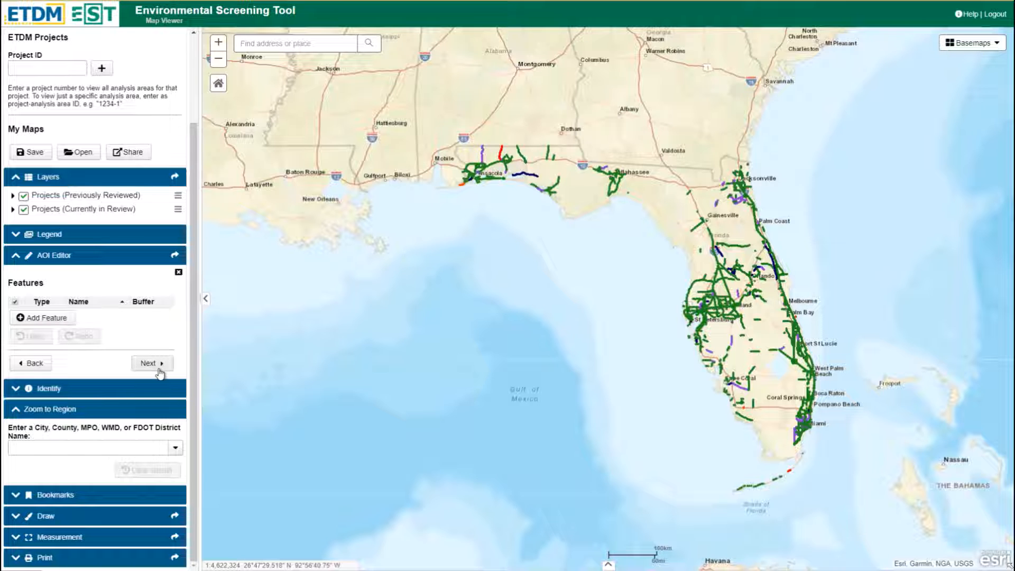
- Add a point feature from a matching US 90, Tallahassee address suggestion
{"action": "left_click", "coordinate": [47, 318]}
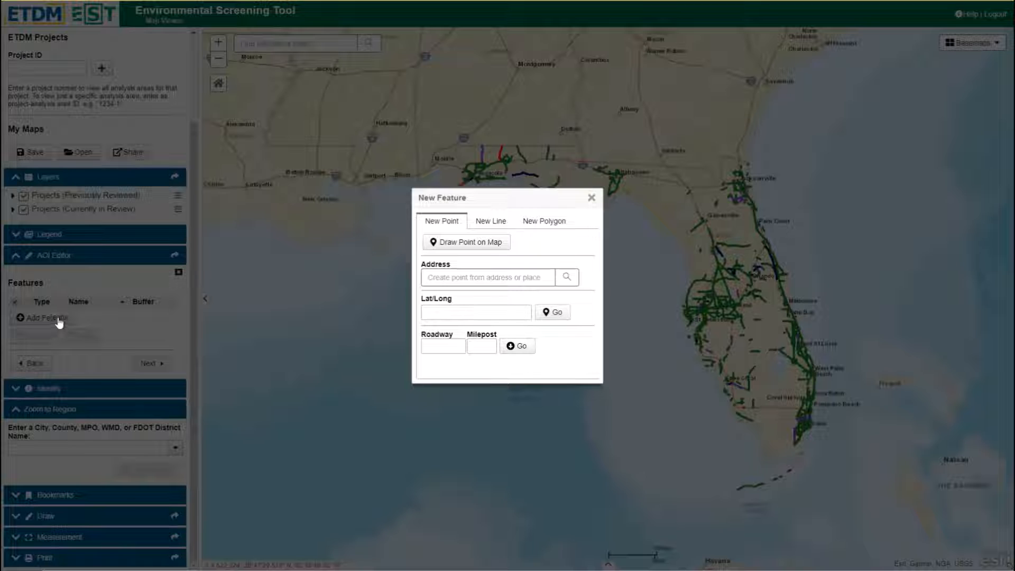
{"action": "left_click", "coordinate": [460, 278]}
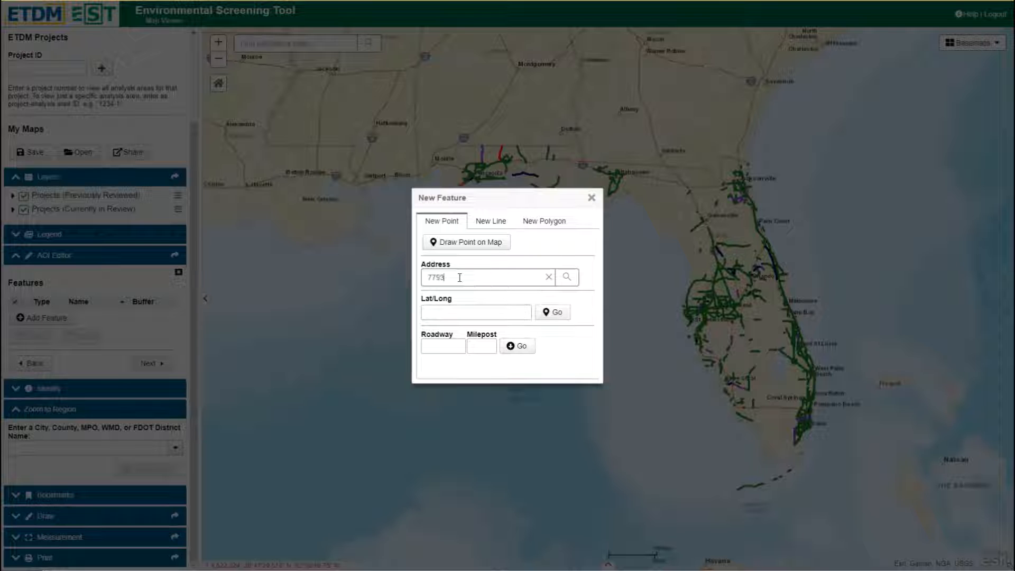
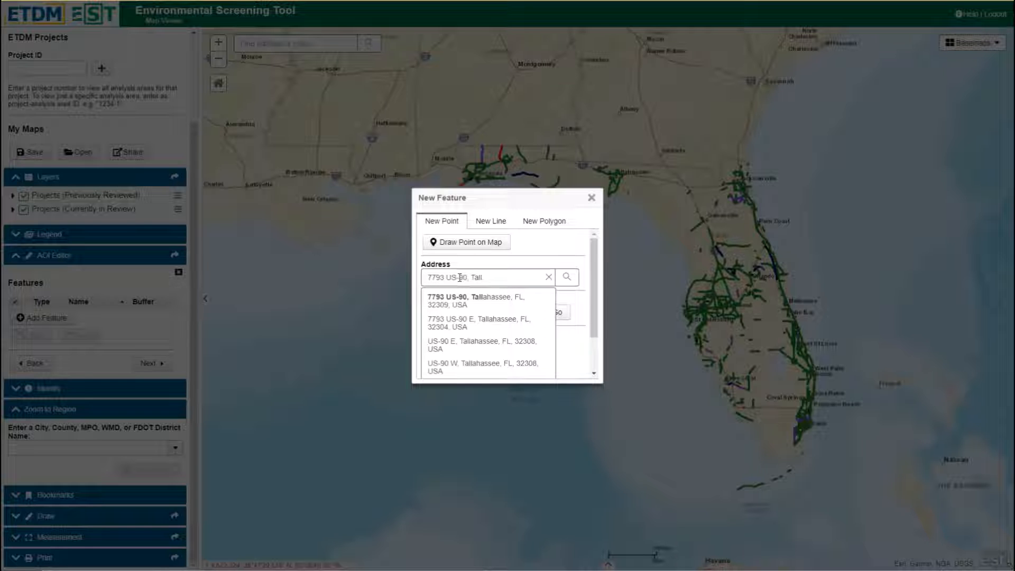
{"action": "left_click", "coordinate": [467, 301]}
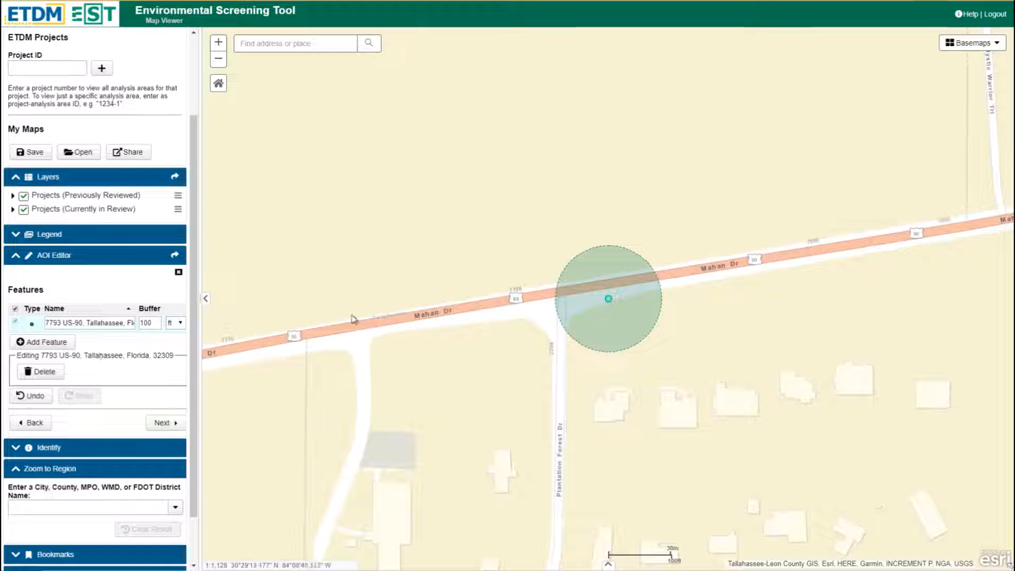
- Add a point feature at latitude/longitude 30.4877 84.1506
{"action": "left_click", "coordinate": [51, 347]}
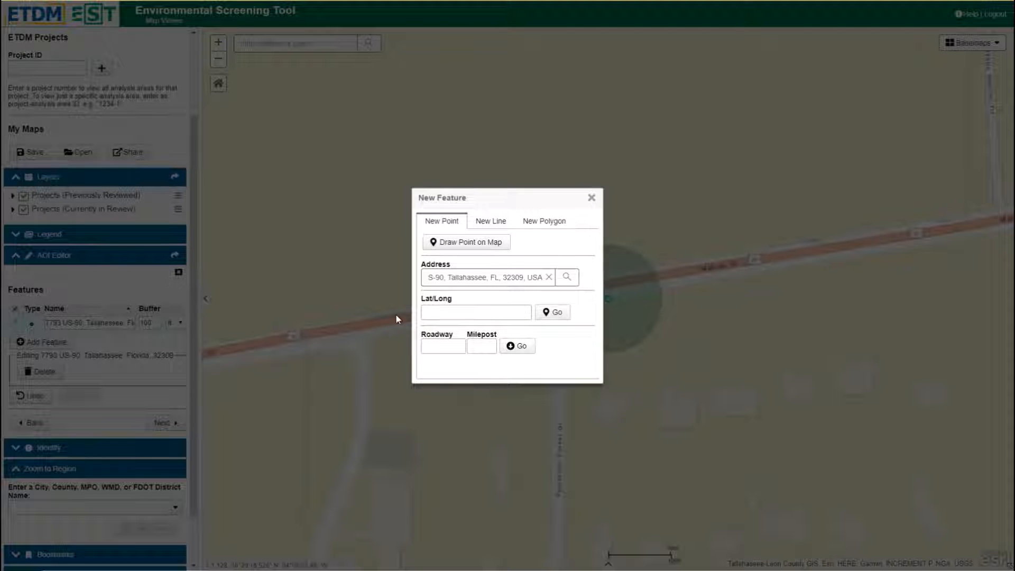
{"action": "left_click", "coordinate": [449, 312]}
{"action": "type", "text": "30.487 "}
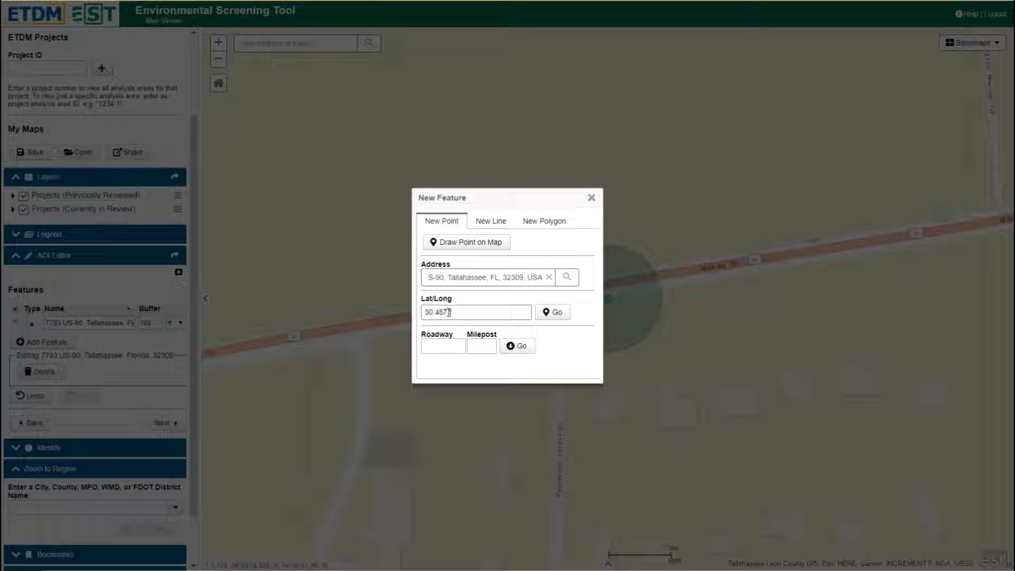
{"action": "type", "text": "84"}
{"action": "type", "text": ".1560."}
{"action": "key", "text": "BackSpace"}
{"action": "key", "text": "BackSpace"}
{"action": "type", "text": "06"}
{"action": "left_click", "coordinate": [556, 313]}
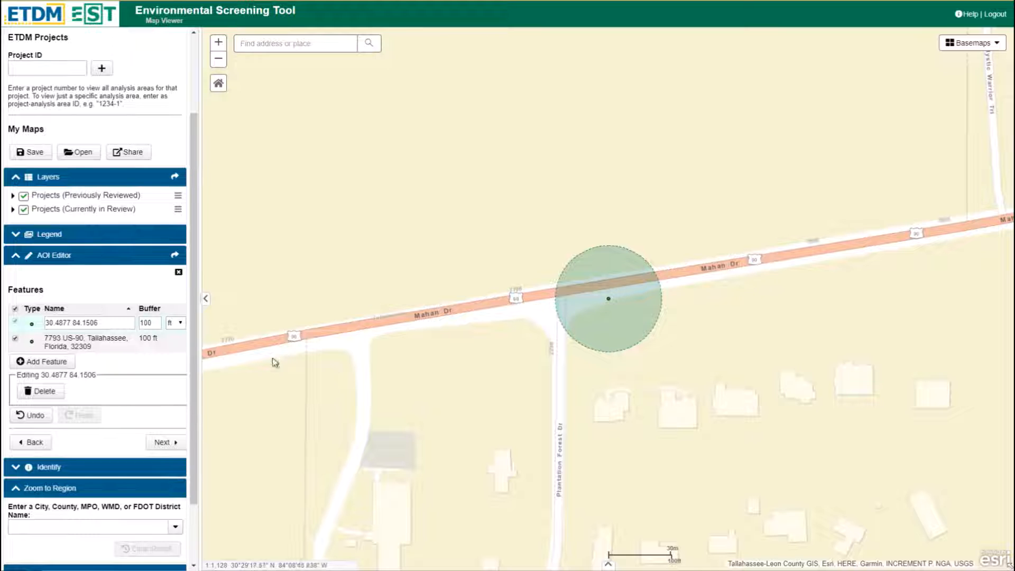
- Zoom out and select the address point, then the coordinate point, in the feature list
{"action": "scroll", "coordinate": [383, 329], "scroll_direction": "up", "scroll_amount": 1}
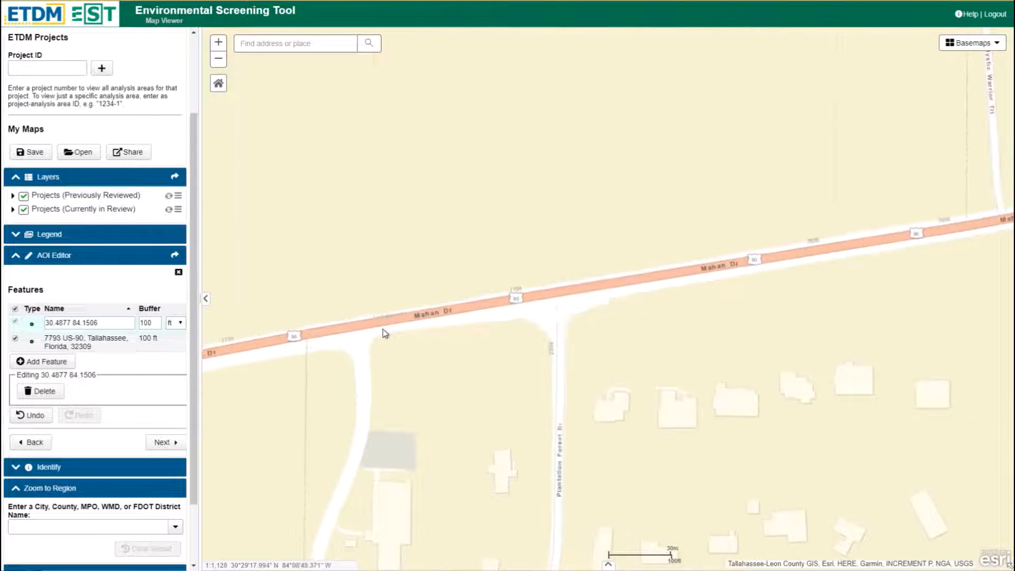
{"action": "scroll", "coordinate": [383, 330], "scroll_direction": "down", "scroll_amount": 1}
{"action": "scroll", "coordinate": [383, 329], "scroll_direction": "down", "scroll_amount": 1}
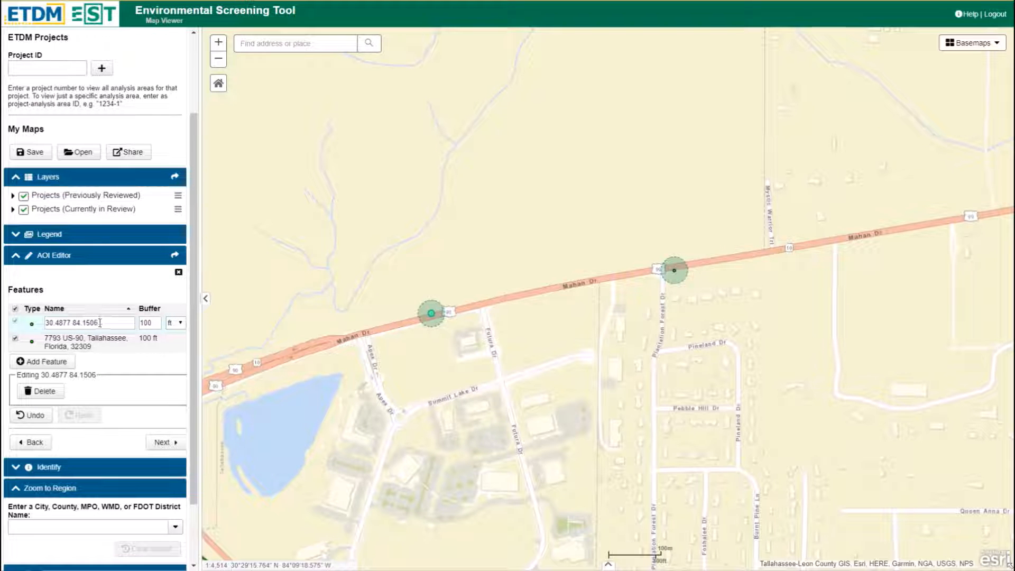
{"action": "left_click", "coordinate": [36, 342]}
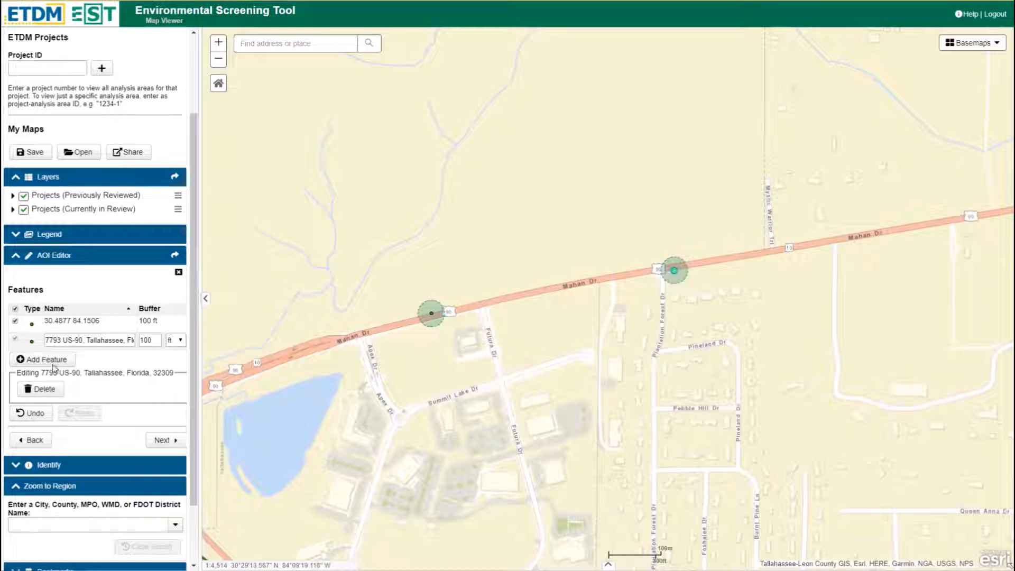
{"action": "left_click", "coordinate": [432, 317]}
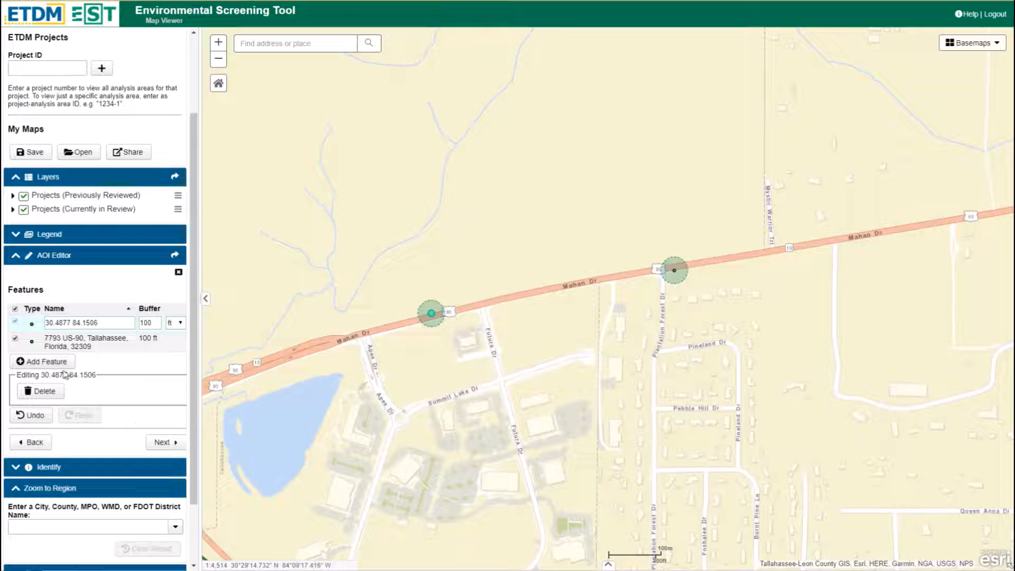
- Add a point at roadway 55020000, milepost 7
{"action": "left_click", "coordinate": [47, 361]}
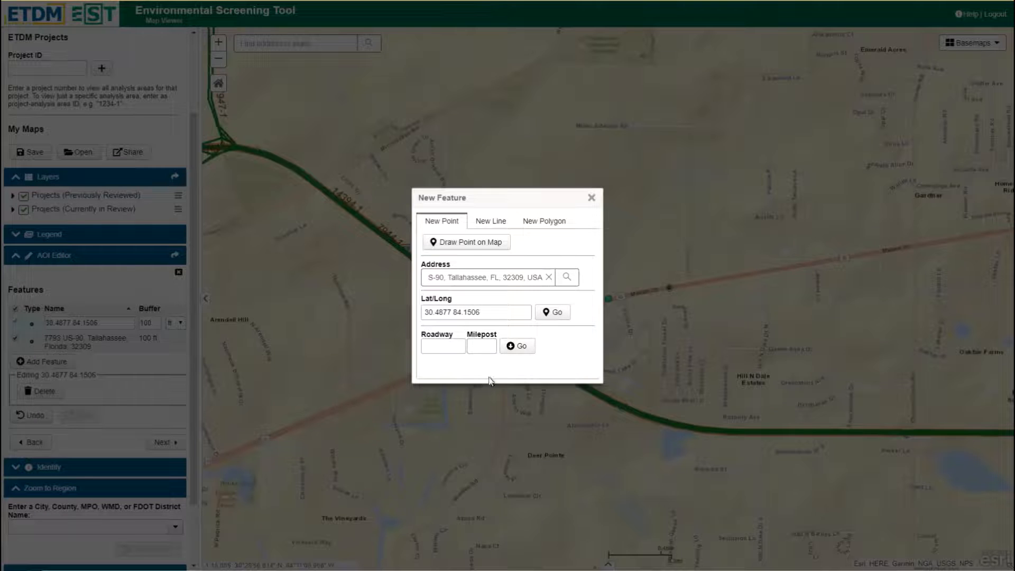
{"action": "left_click", "coordinate": [442, 347]}
{"action": "type", "text": "55020000"}
{"action": "left_click", "coordinate": [487, 344]}
{"action": "type", "text": "7"}
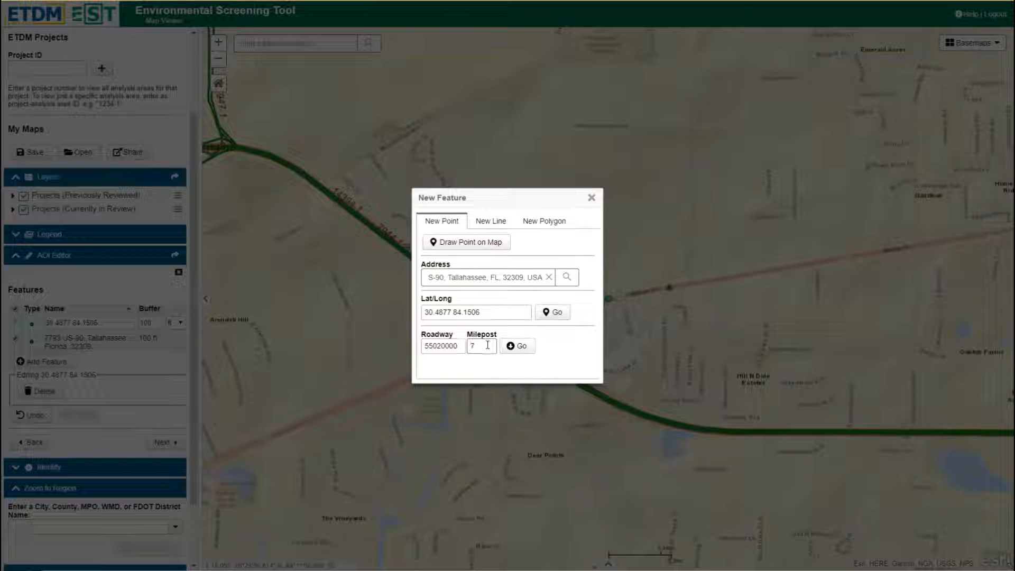
{"action": "left_click", "coordinate": [518, 347]}
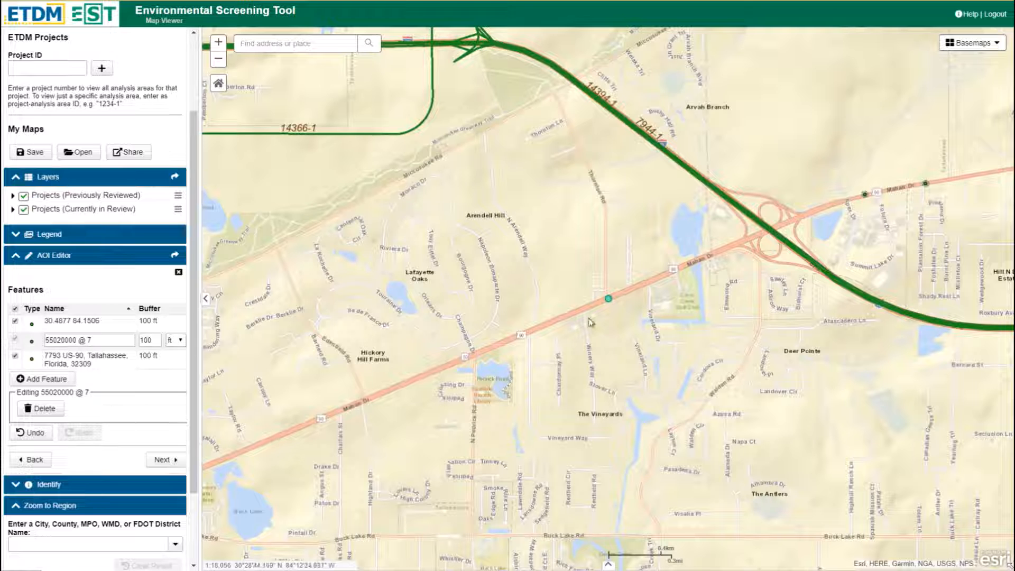
{"action": "left_click", "coordinate": [59, 380]}
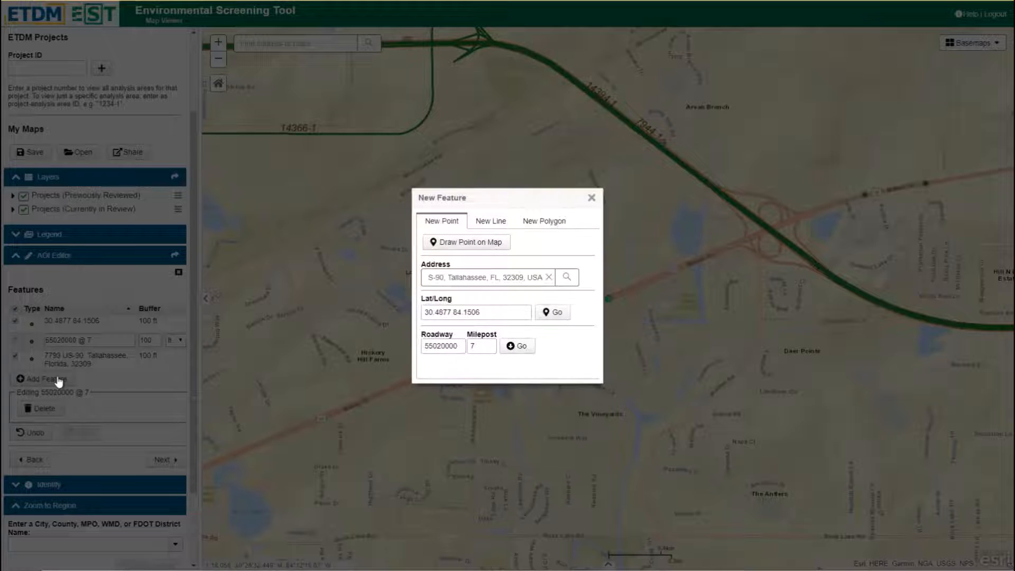
- Create a line to end milepost 9, then select its 7–7.844 and 7.844–9 segments
{"action": "left_click", "coordinate": [487, 224]}
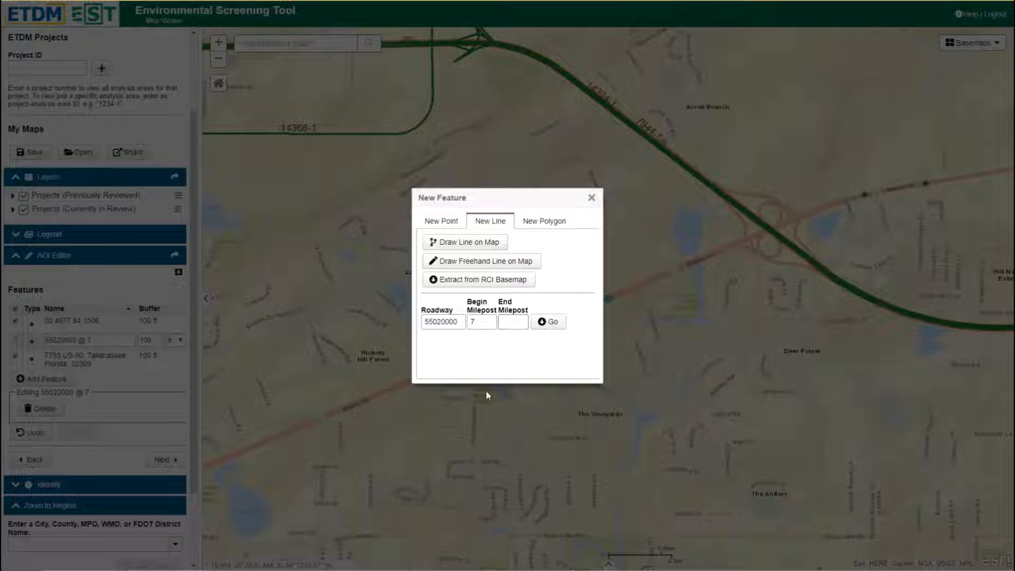
{"action": "type", "text": "9"}
{"action": "left_click", "coordinate": [550, 322]}
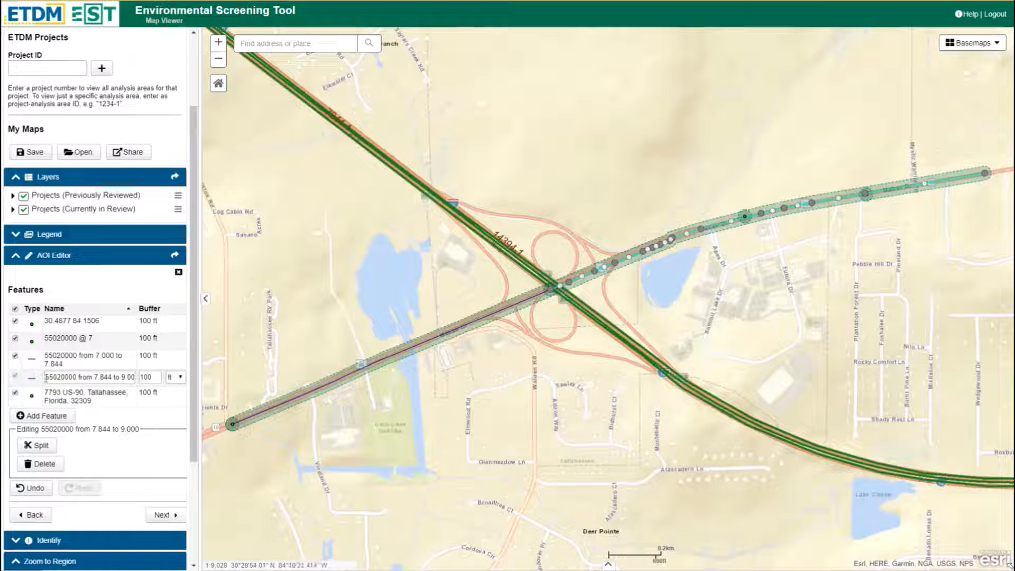
{"action": "left_click", "coordinate": [35, 363]}
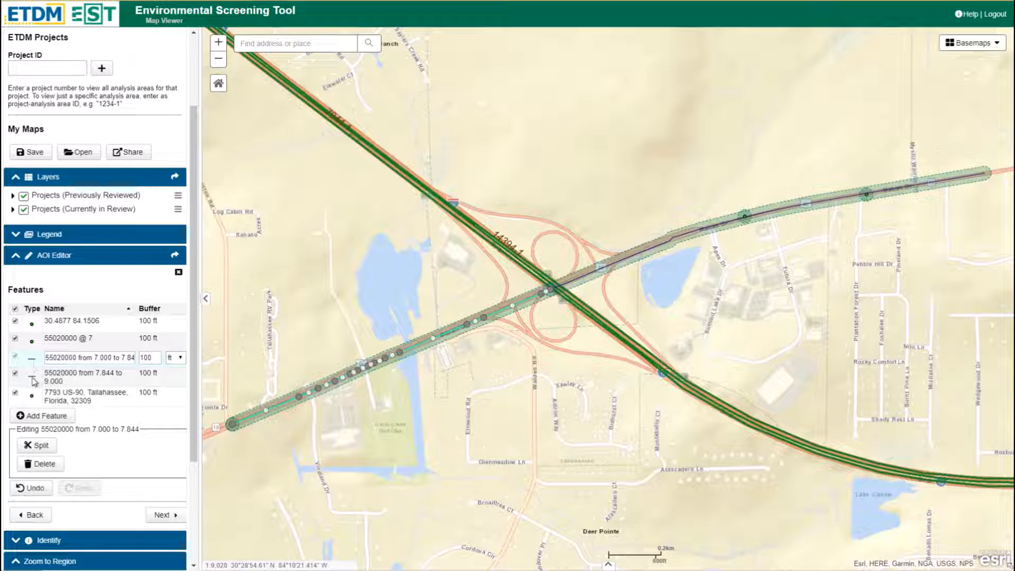
{"action": "left_click", "coordinate": [34, 380]}
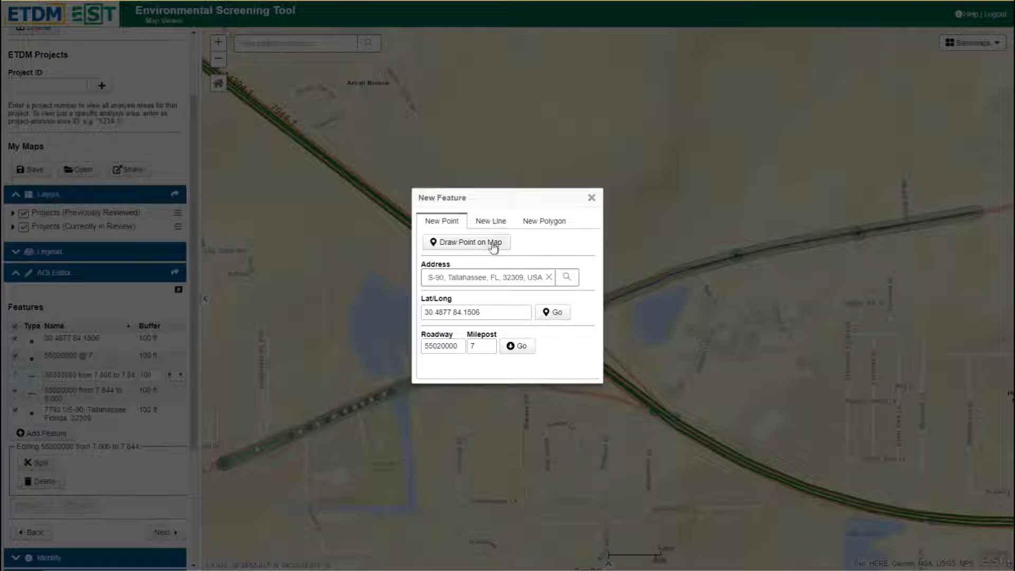
- Place Feature 1 on the map just west of the interchange
{"action": "left_click", "coordinate": [450, 244]}
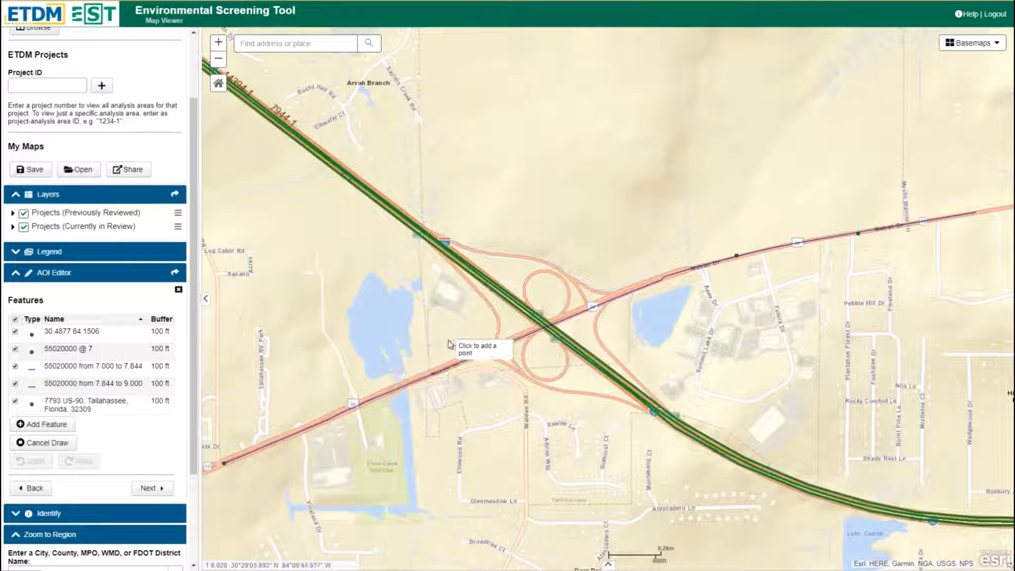
{"action": "left_click", "coordinate": [501, 348]}
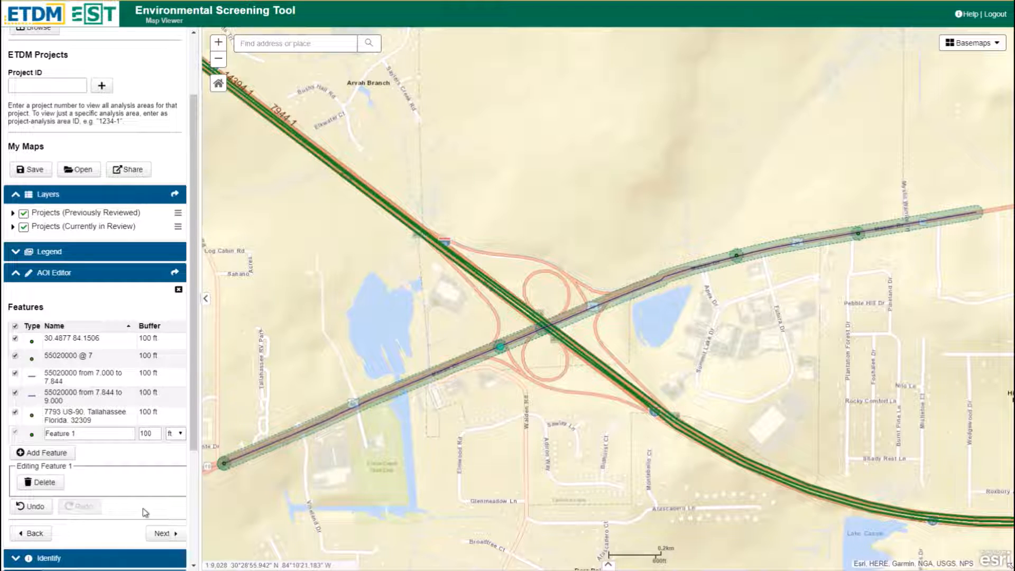
- Draw Feature 2 as a line beside Mahan Dr, bending south down Walden Rd
{"action": "left_click", "coordinate": [52, 458]}
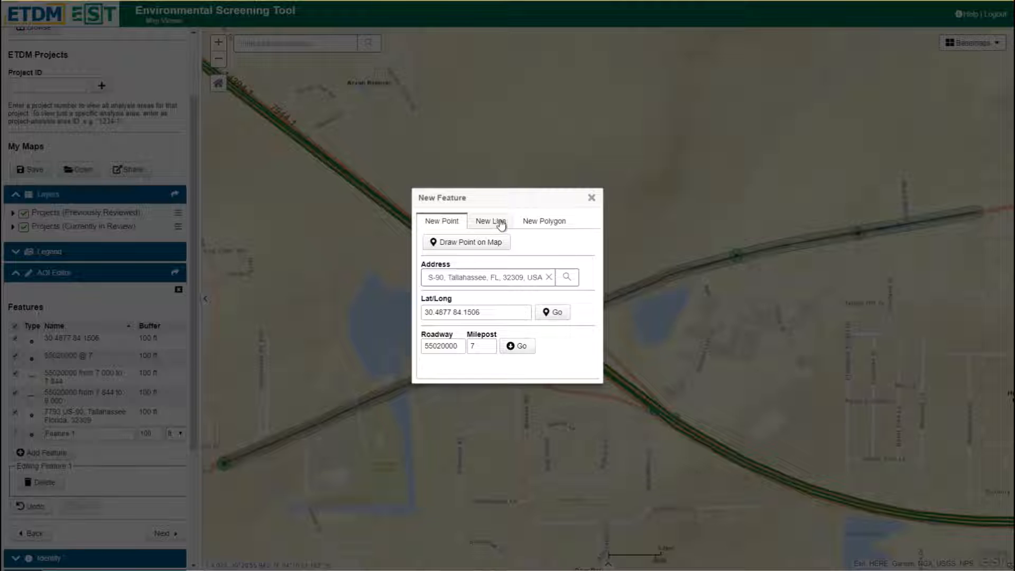
{"action": "left_click", "coordinate": [495, 223]}
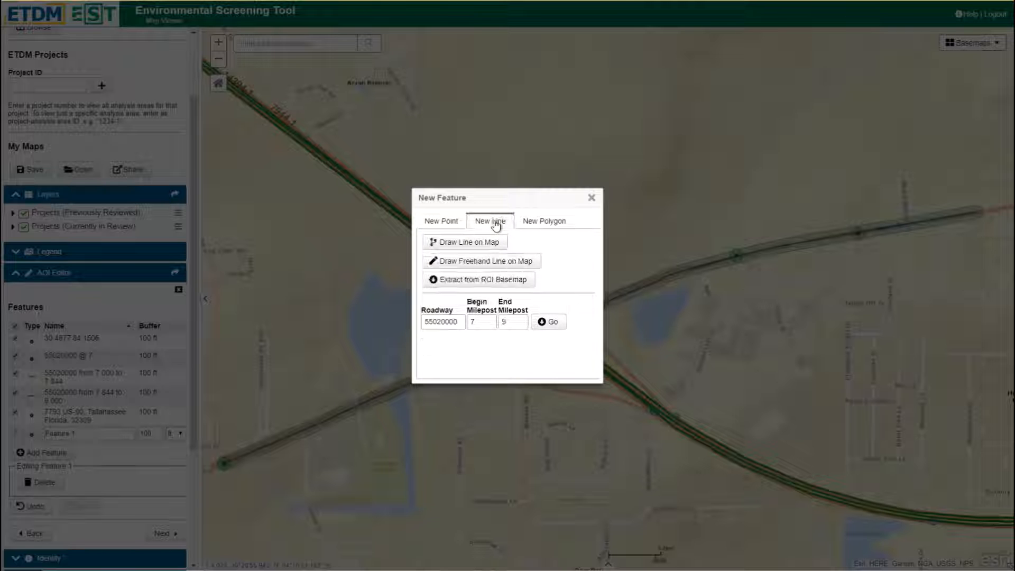
{"action": "left_click", "coordinate": [475, 243]}
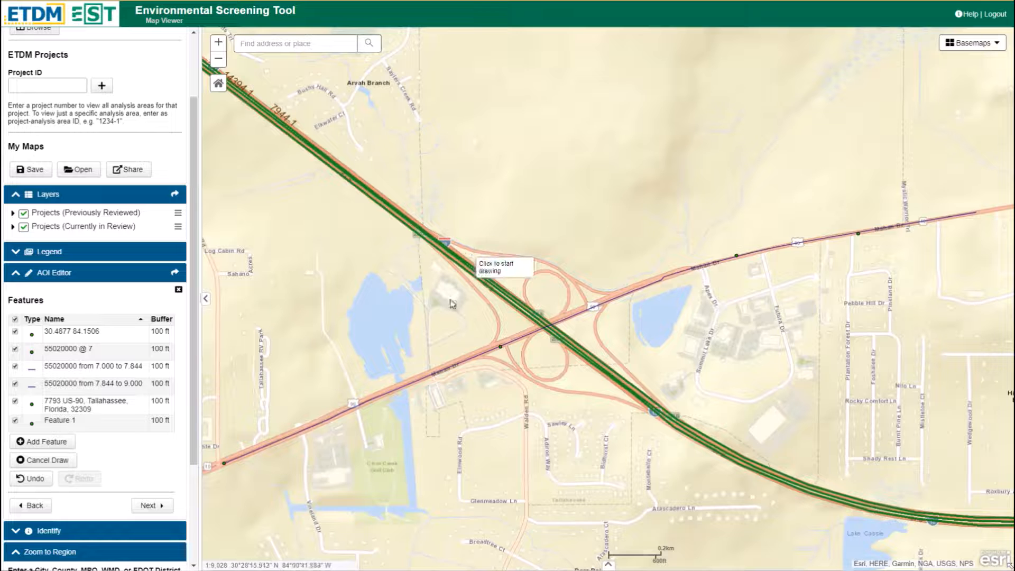
{"action": "left_click", "coordinate": [230, 476]}
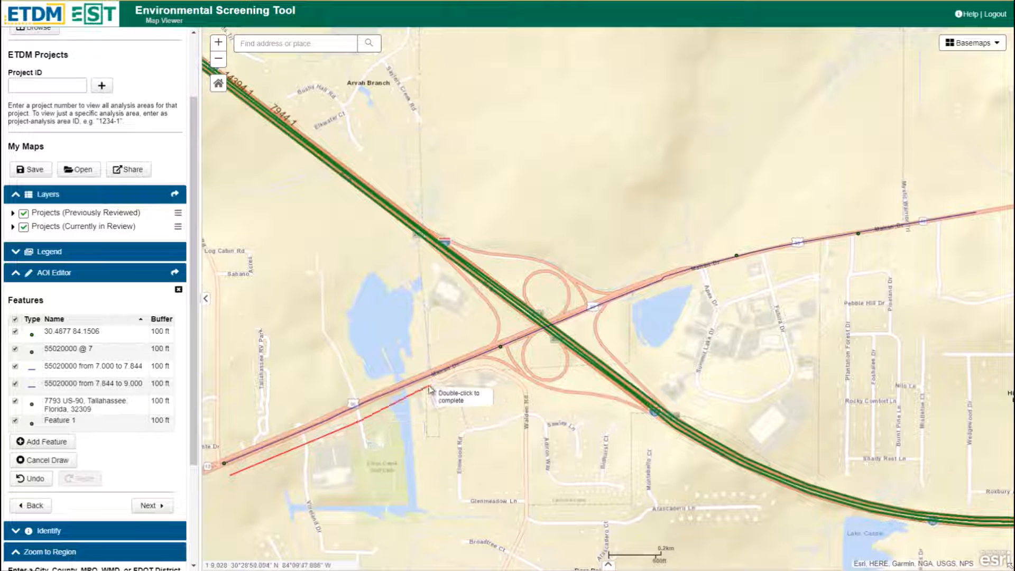
{"action": "left_click", "coordinate": [460, 382]}
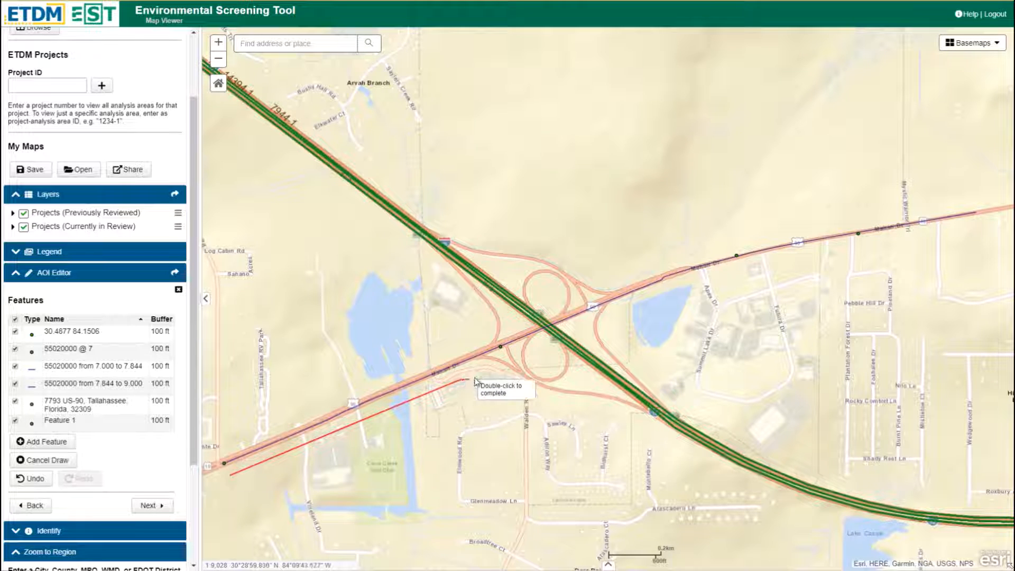
{"action": "left_click", "coordinate": [491, 372]}
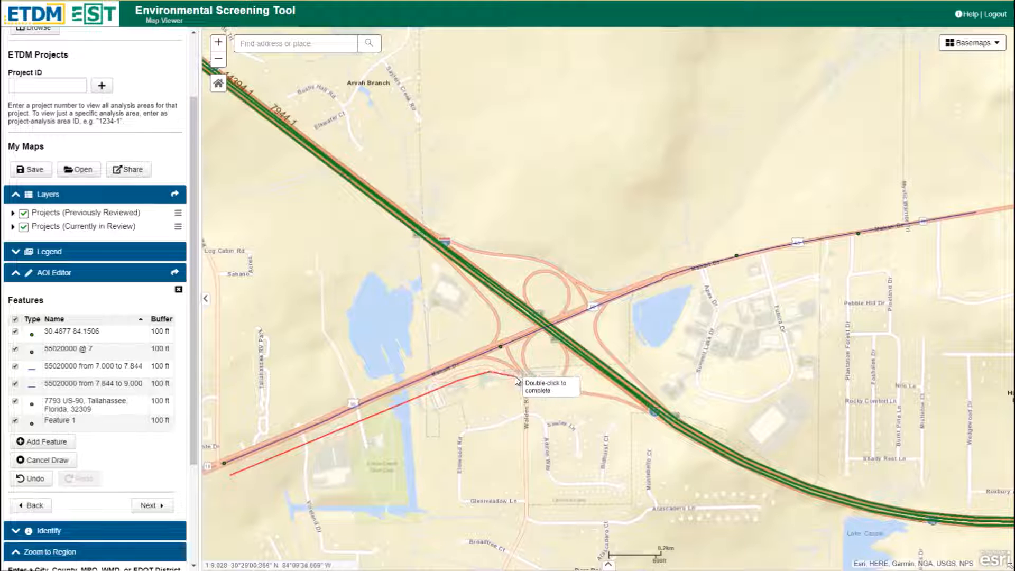
{"action": "left_click", "coordinate": [516, 379]}
{"action": "left_click", "coordinate": [527, 389]}
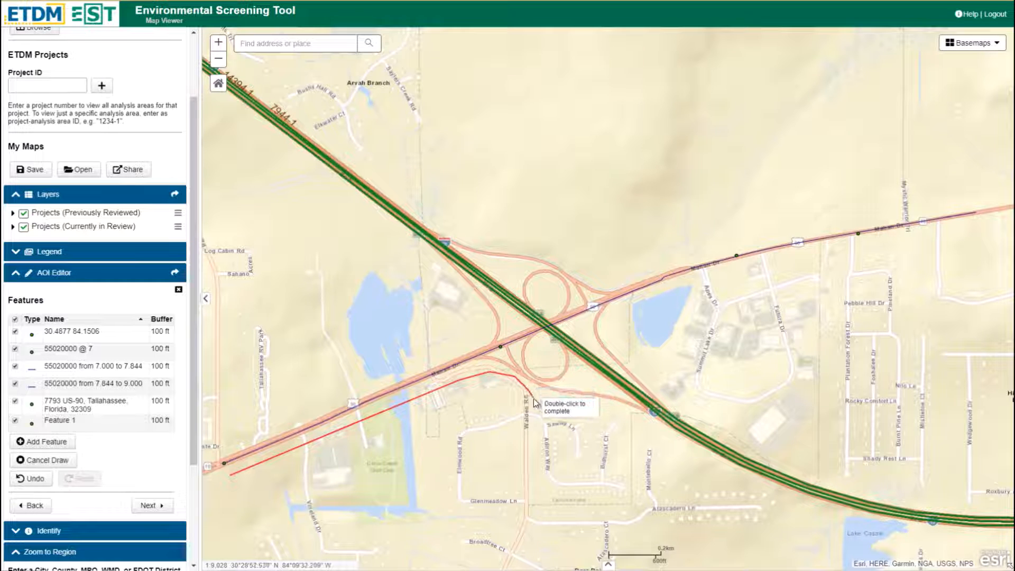
{"action": "left_click", "coordinate": [533, 406]}
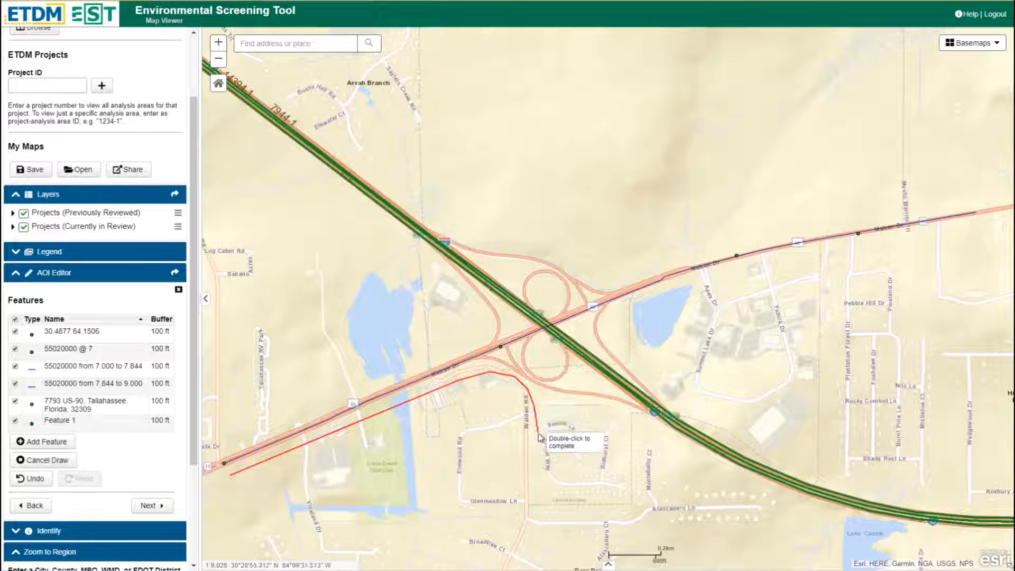
{"action": "double_click", "coordinate": [535, 487]}
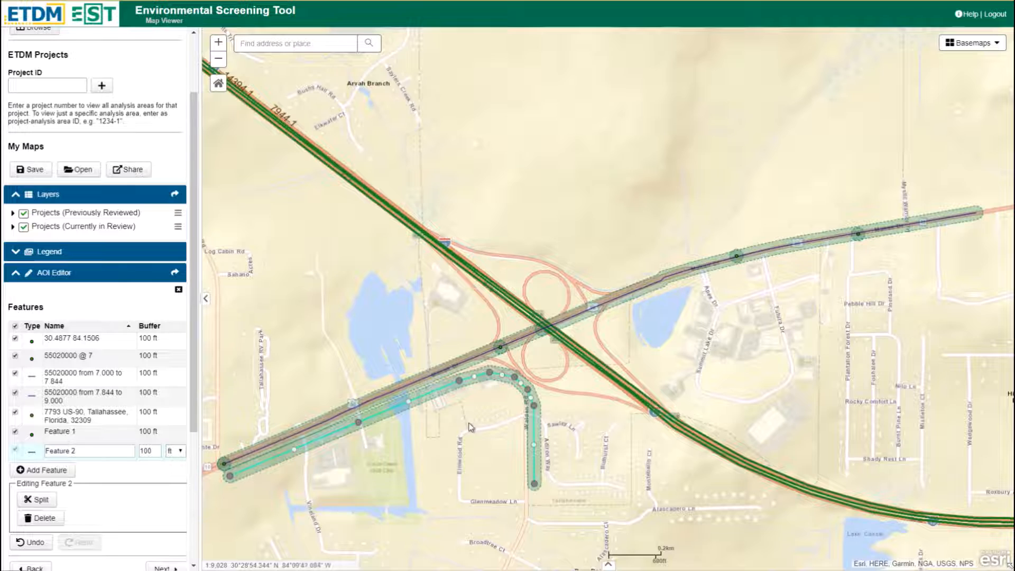
- Drag a midpoint and a vertex of Feature 2 onto the Walden Rd curve
{"action": "scroll", "coordinate": [525, 391], "scroll_direction": "up", "scroll_amount": 1}
{"action": "scroll", "coordinate": [502, 380], "scroll_direction": "up", "scroll_amount": 1}
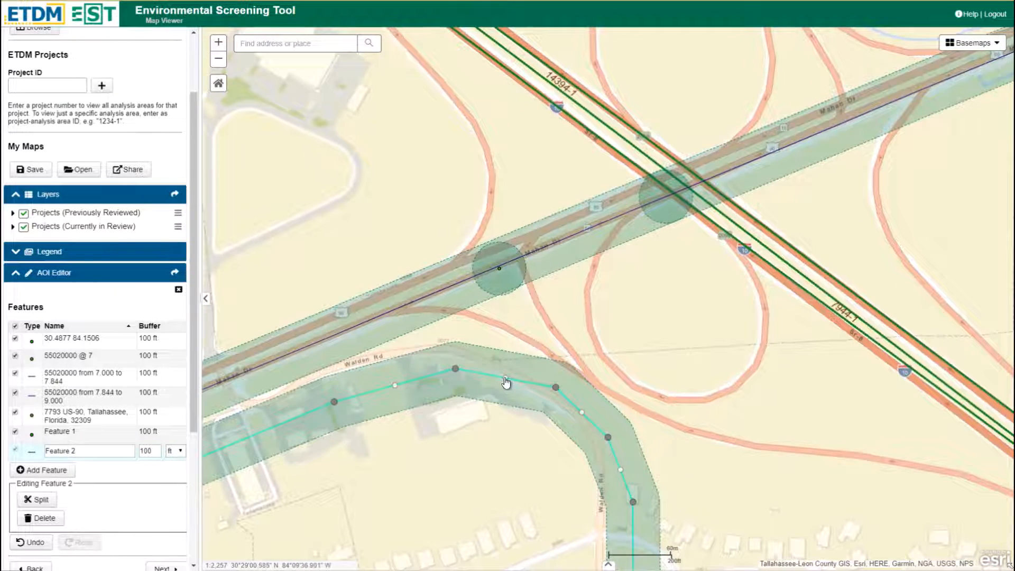
{"action": "left_click_drag", "start_coordinate": [506, 379], "coordinate": [508, 368]}
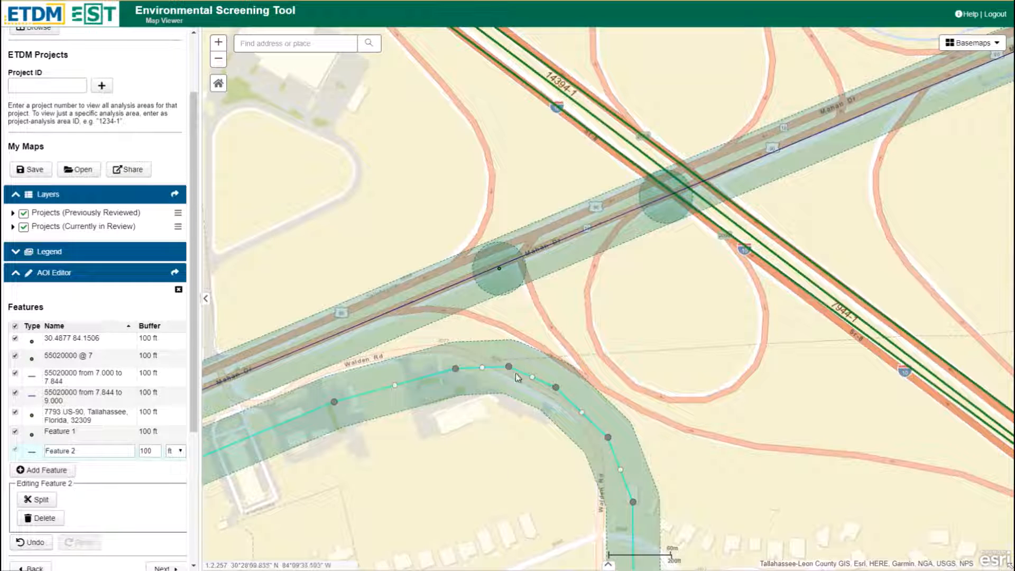
{"action": "left_click_drag", "start_coordinate": [555, 389], "coordinate": [566, 397]}
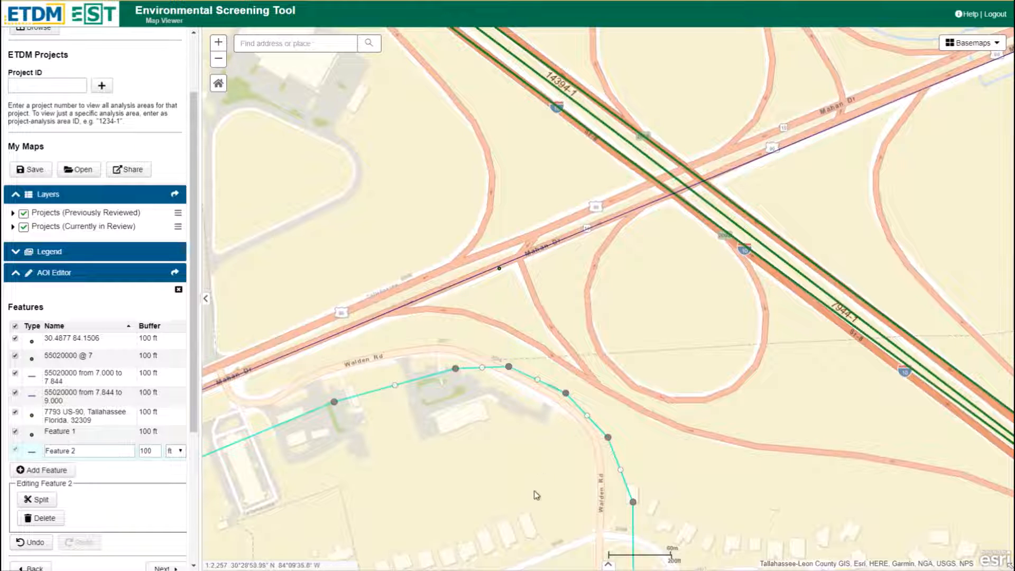
{"action": "left_click", "coordinate": [454, 478]}
{"action": "scroll", "coordinate": [453, 478], "scroll_direction": "down", "scroll_amount": 2}
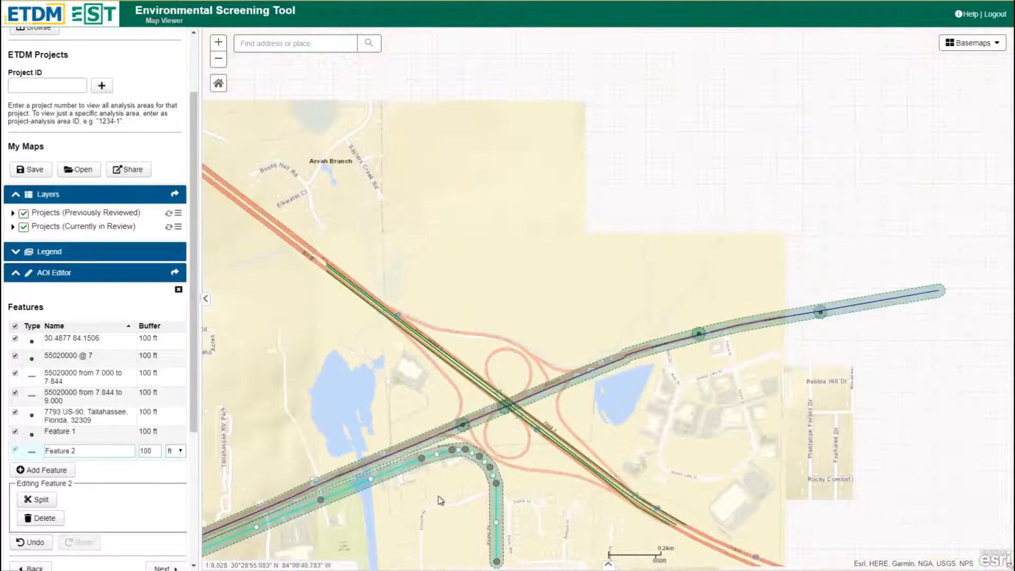
{"action": "left_click_drag", "start_coordinate": [439, 496], "coordinate": [574, 310]}
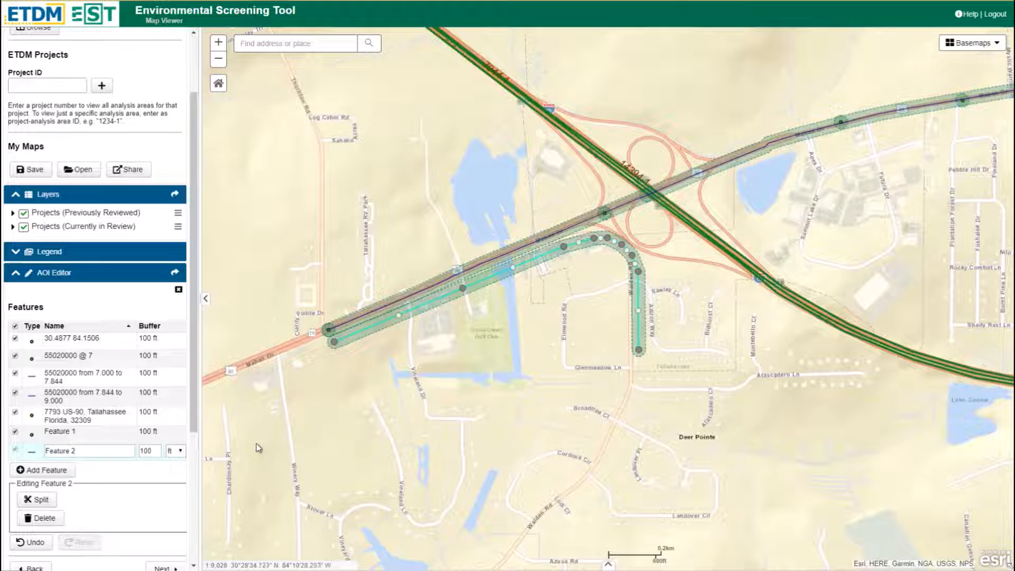
- Trace Feature 3 as a freehand line alongside Feature 2 around the bend
{"action": "left_click", "coordinate": [55, 472]}
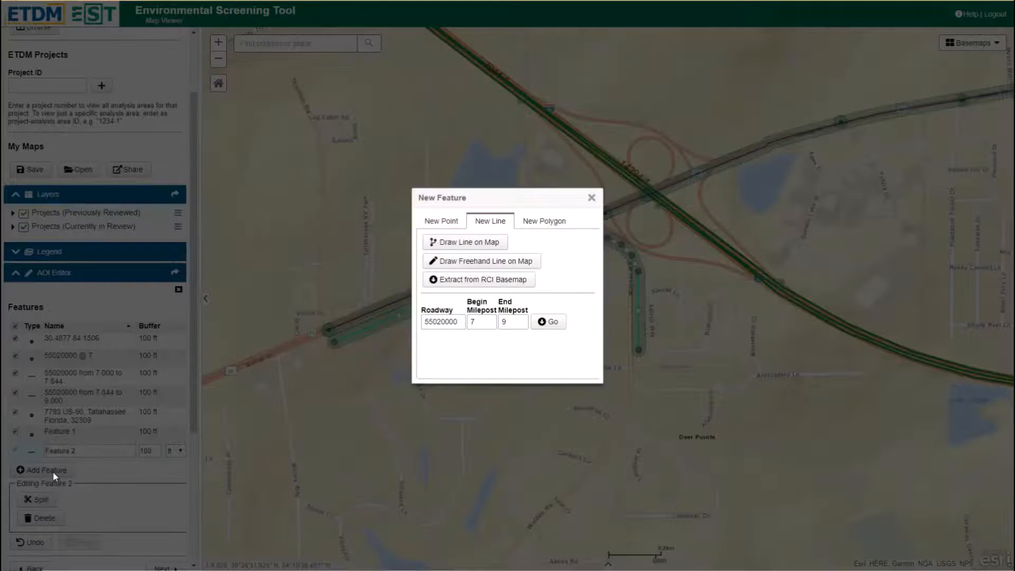
{"action": "left_click", "coordinate": [483, 266]}
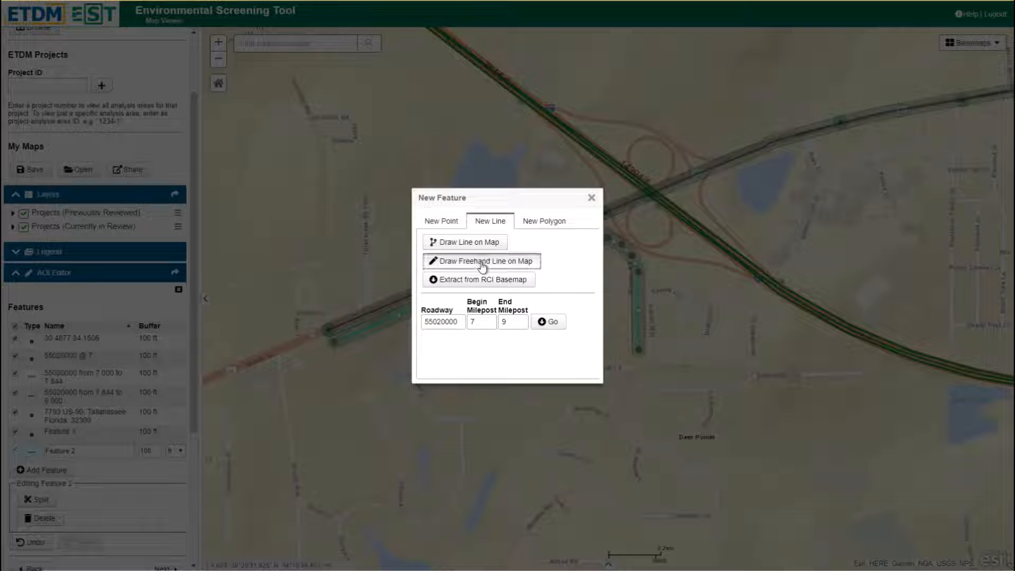
{"action": "mouse_move", "coordinate": [338, 346]}
{"action": "left_mouse_down"}
{"action": "mouse_move", "coordinate": [583, 261]}
{"action": "mouse_move", "coordinate": [611, 263]}
{"action": "mouse_move", "coordinate": [636, 356]}
{"action": "left_mouse_up"}
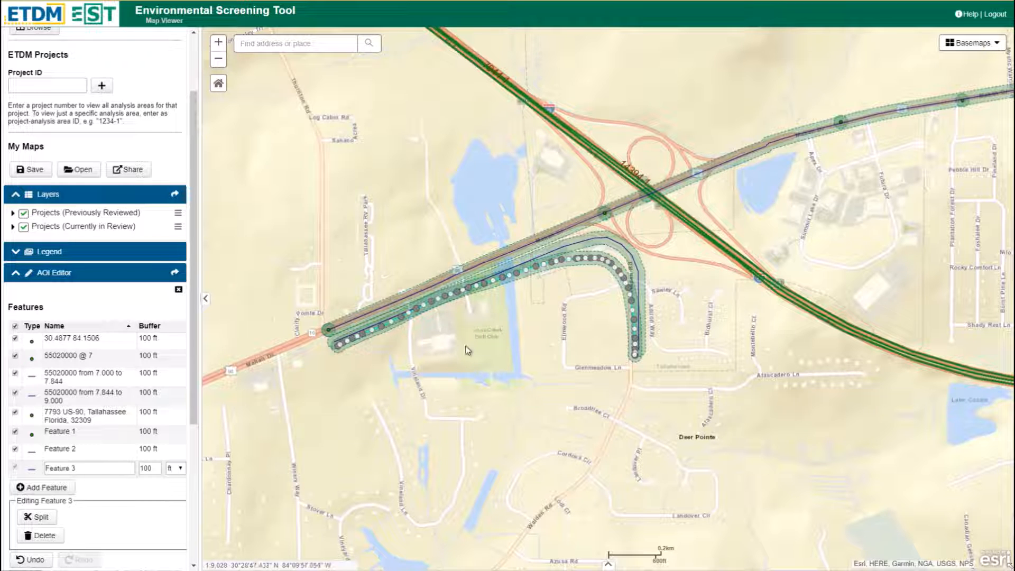
{"action": "scroll", "coordinate": [539, 293], "scroll_direction": "up", "scroll_amount": 1}
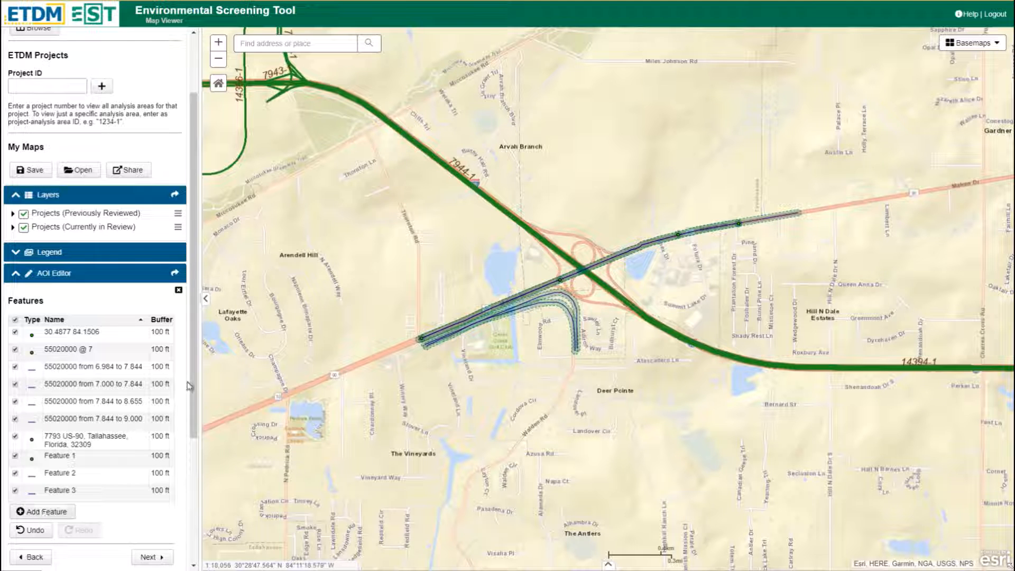
{"action": "left_click_drag", "start_coordinate": [193, 385], "coordinate": [210, 524]}
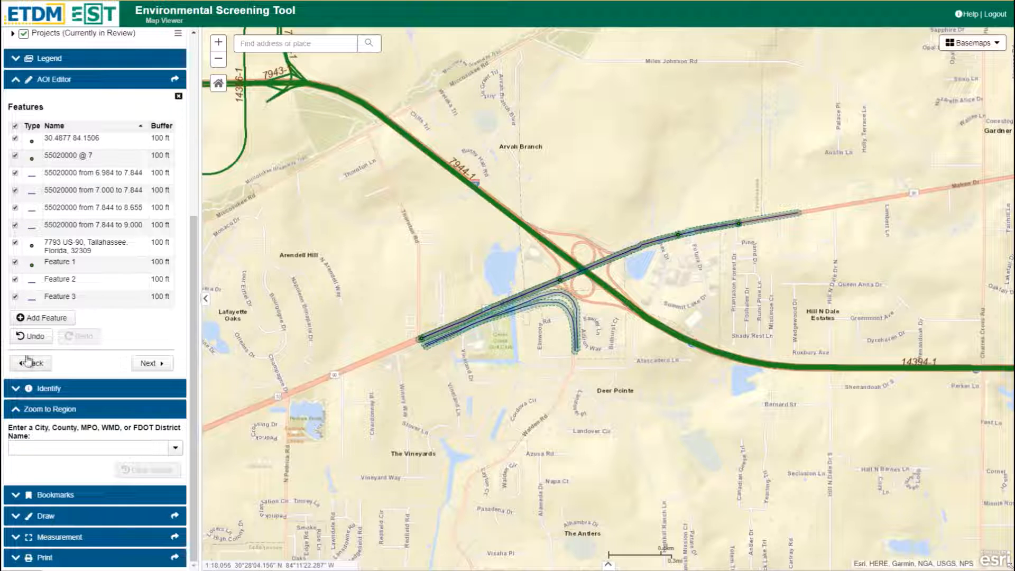
- Draw Feature 4 as a polygon east of the interchange near Summit Lake Dr
{"action": "left_click", "coordinate": [36, 320]}
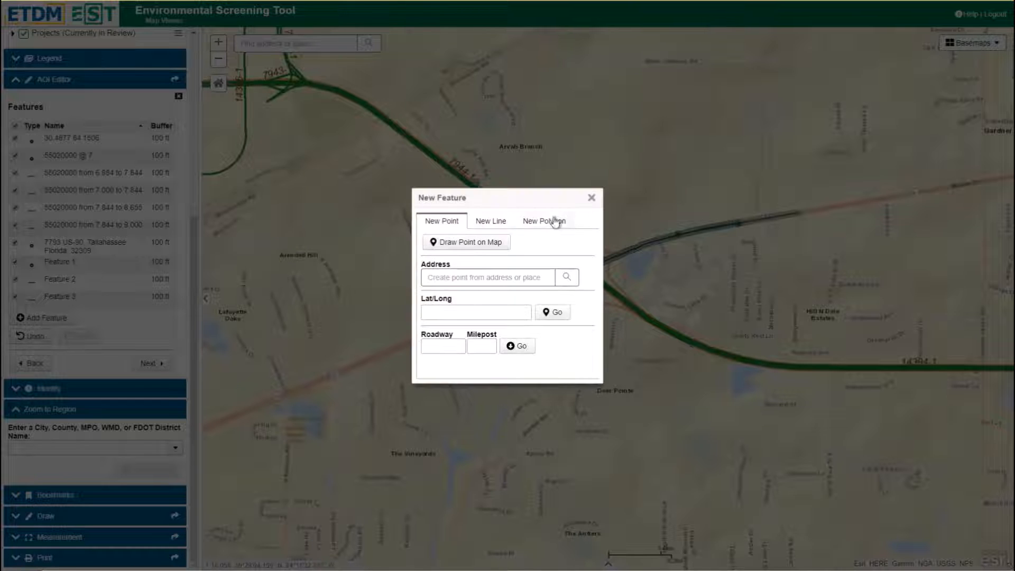
{"action": "left_click", "coordinate": [534, 222]}
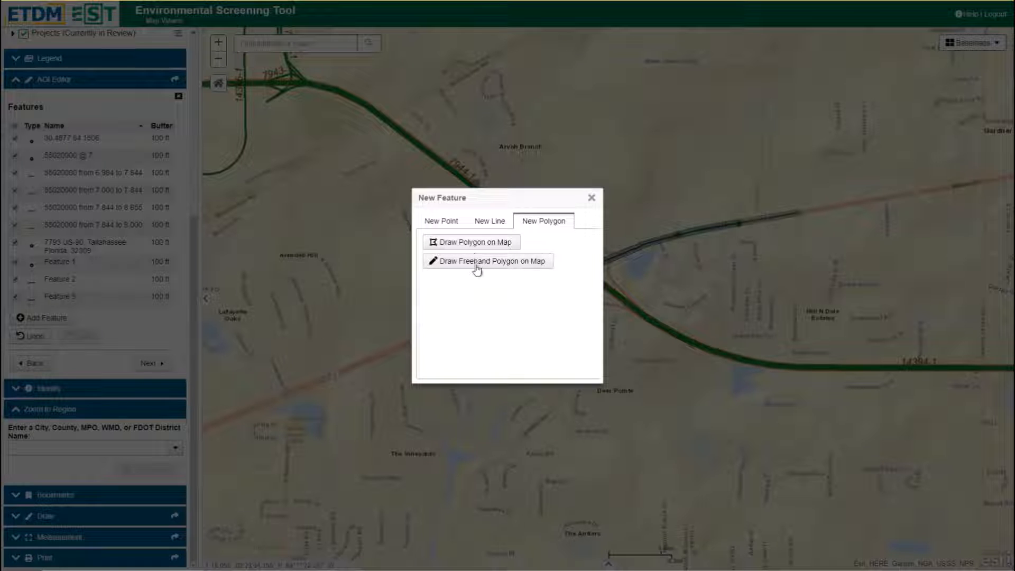
{"action": "left_click", "coordinate": [470, 242]}
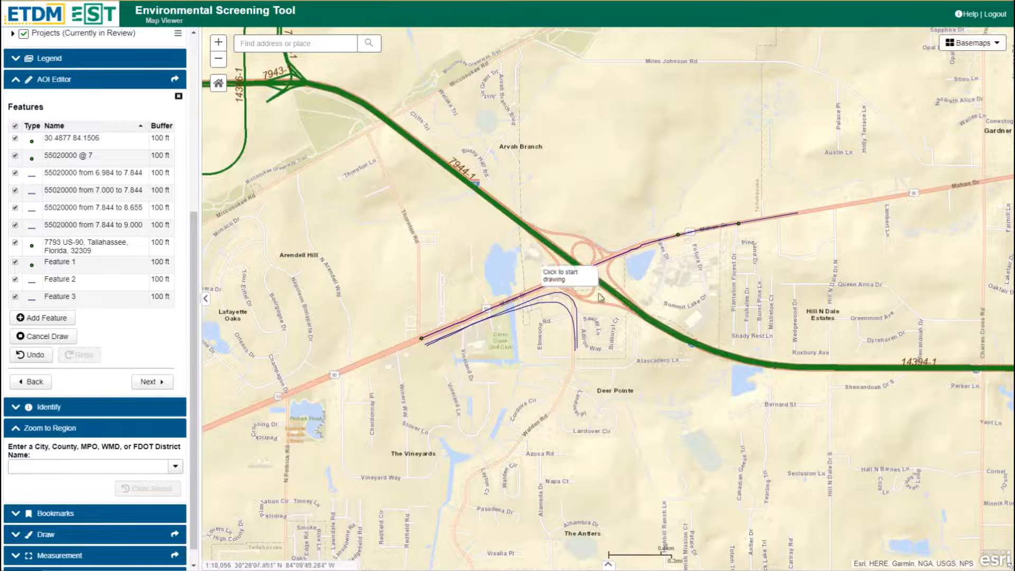
{"action": "left_click", "coordinate": [671, 260]}
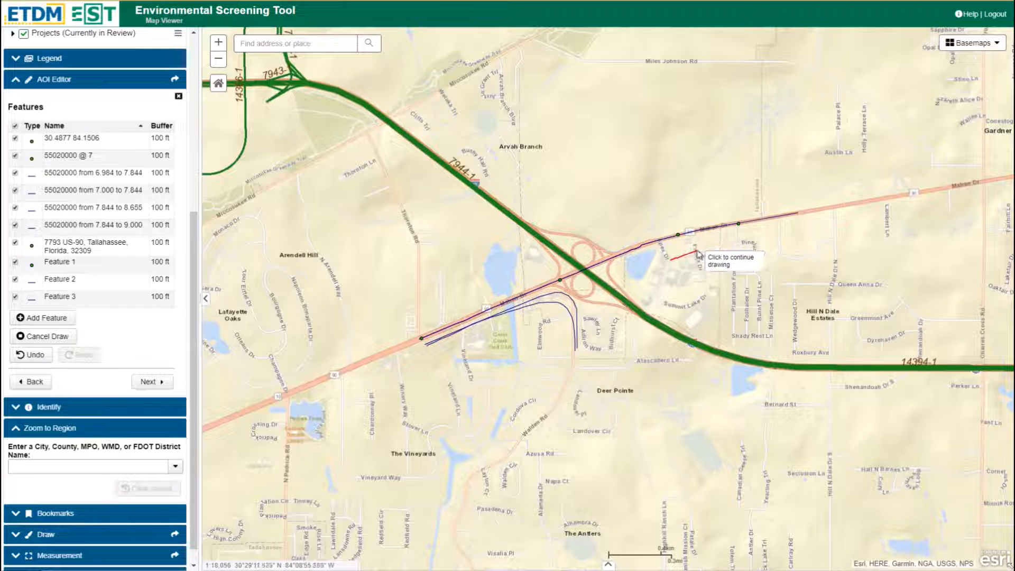
{"action": "left_click", "coordinate": [697, 250]}
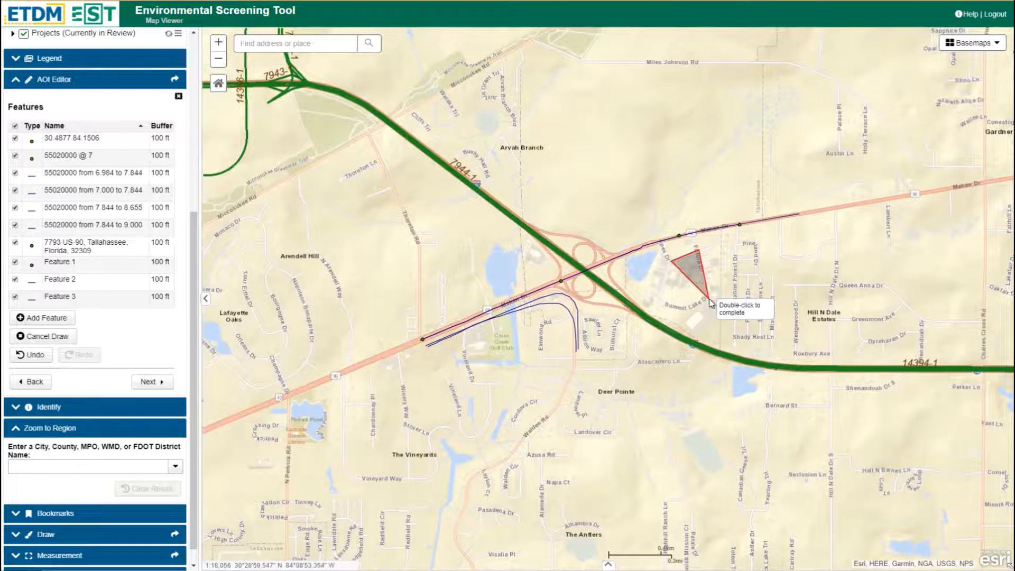
{"action": "left_click", "coordinate": [709, 299]}
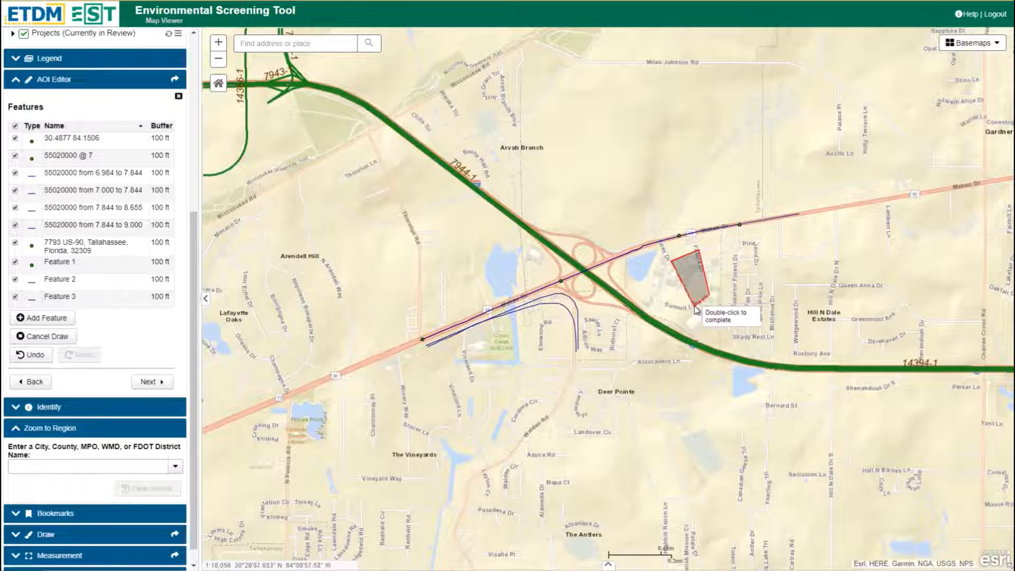
{"action": "double_click", "coordinate": [661, 300]}
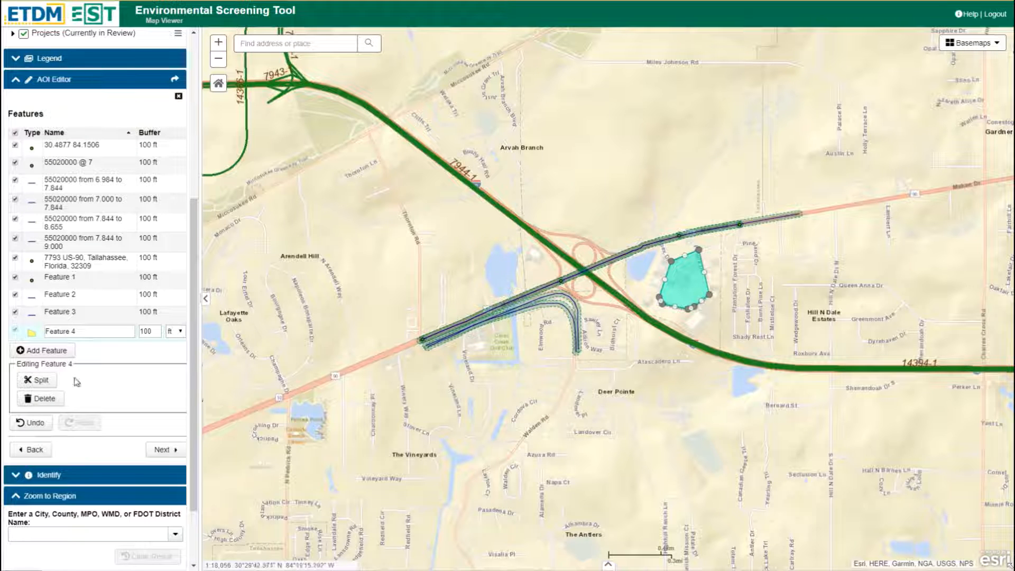
- Sketch Feature 5 as a freehand rounded area near Deer Pointe, then advance to Analysis Areas
{"action": "left_click", "coordinate": [58, 351]}
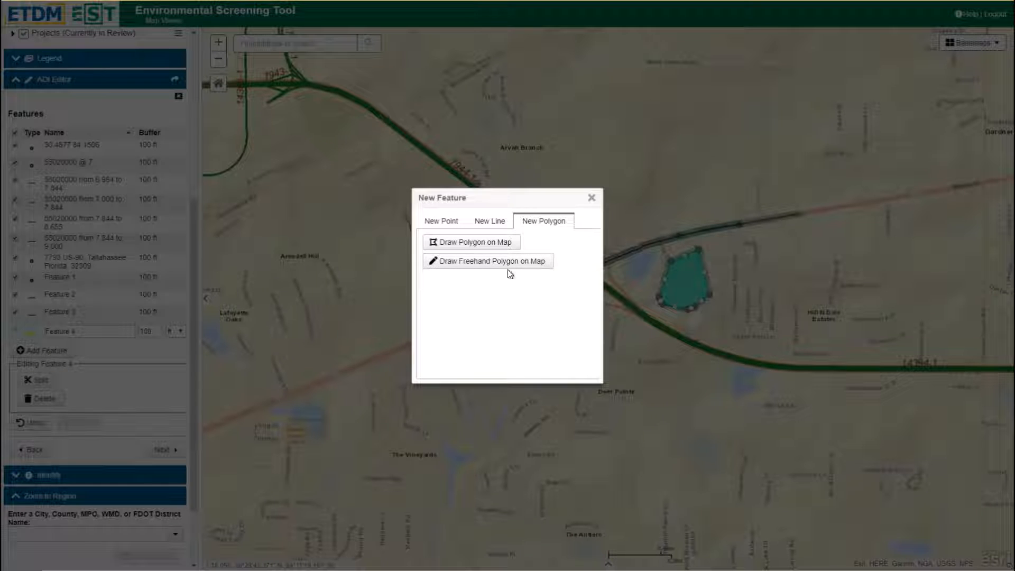
{"action": "left_click", "coordinate": [506, 267]}
{"action": "left_click", "coordinate": [499, 266]}
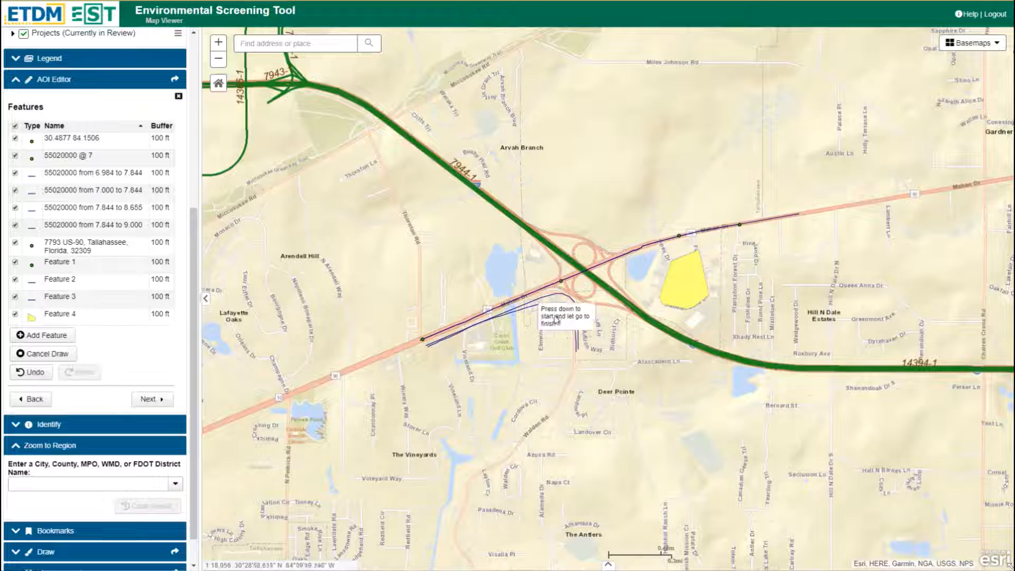
{"action": "mouse_move", "coordinate": [620, 325]}
{"action": "left_mouse_down"}
{"action": "mouse_move", "coordinate": [638, 312]}
{"action": "mouse_move", "coordinate": [684, 326]}
{"action": "mouse_move", "coordinate": [694, 359]}
{"action": "mouse_move", "coordinate": [664, 394]}
{"action": "mouse_move", "coordinate": [623, 391]}
{"action": "mouse_move", "coordinate": [605, 360]}
{"action": "mouse_move", "coordinate": [621, 323]}
{"action": "left_mouse_up"}
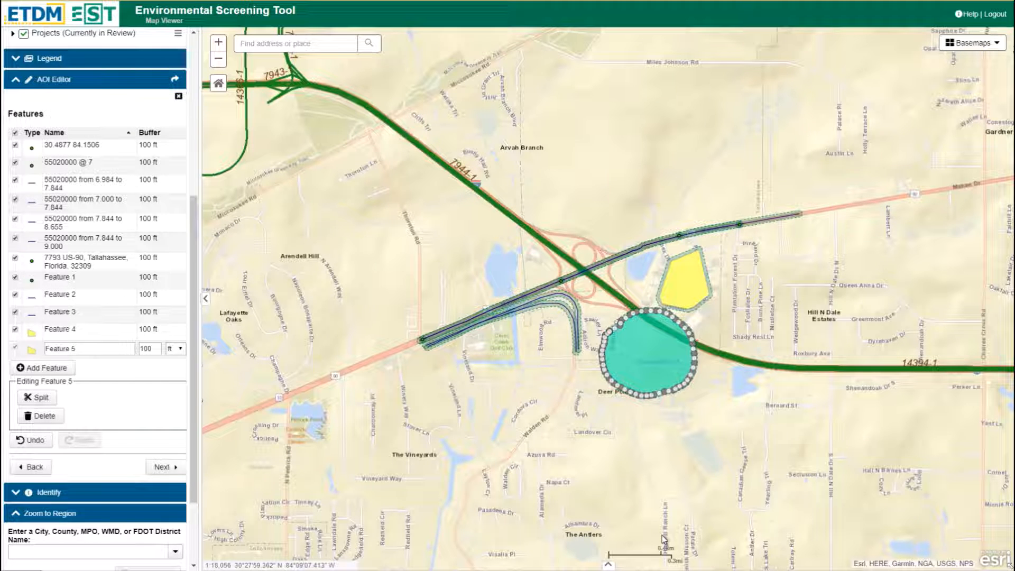
{"action": "scroll", "coordinate": [53, 376], "scroll_direction": "down", "scroll_amount": 1}
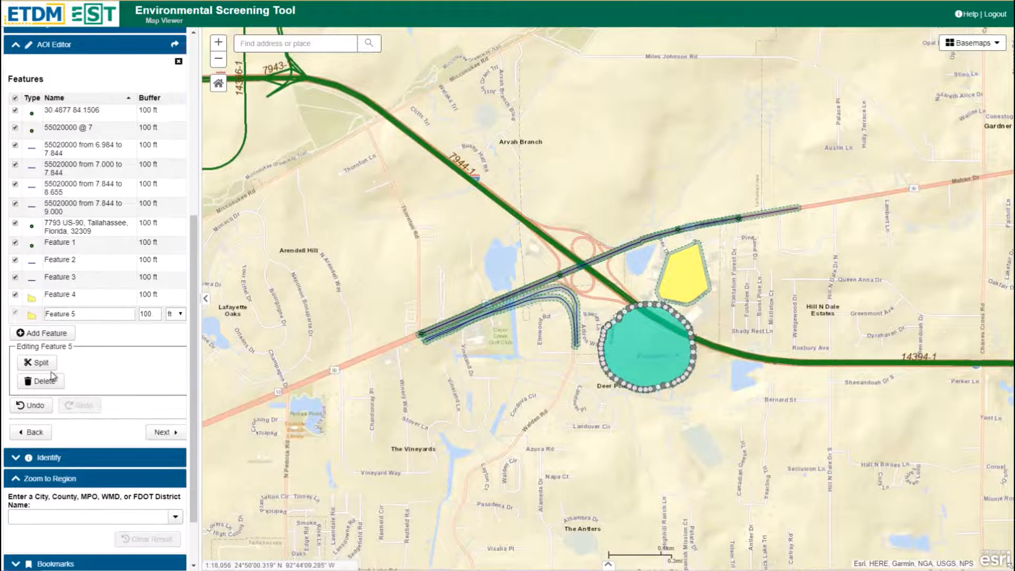
{"action": "left_click", "coordinate": [163, 432]}
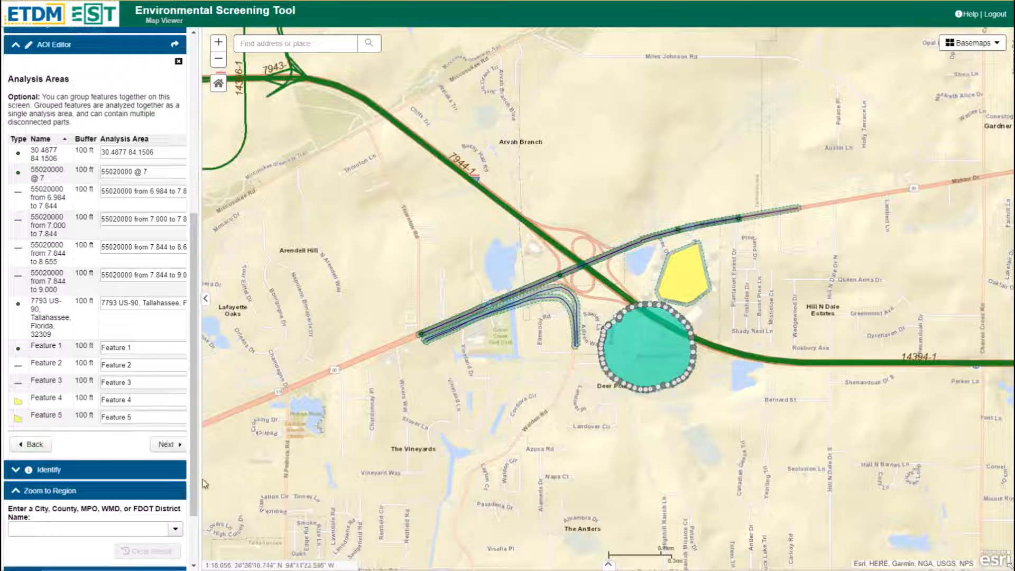
- Build the 100 ft analysis buffers and run only the Standard EST Study Area report
{"action": "left_click", "coordinate": [168, 445]}
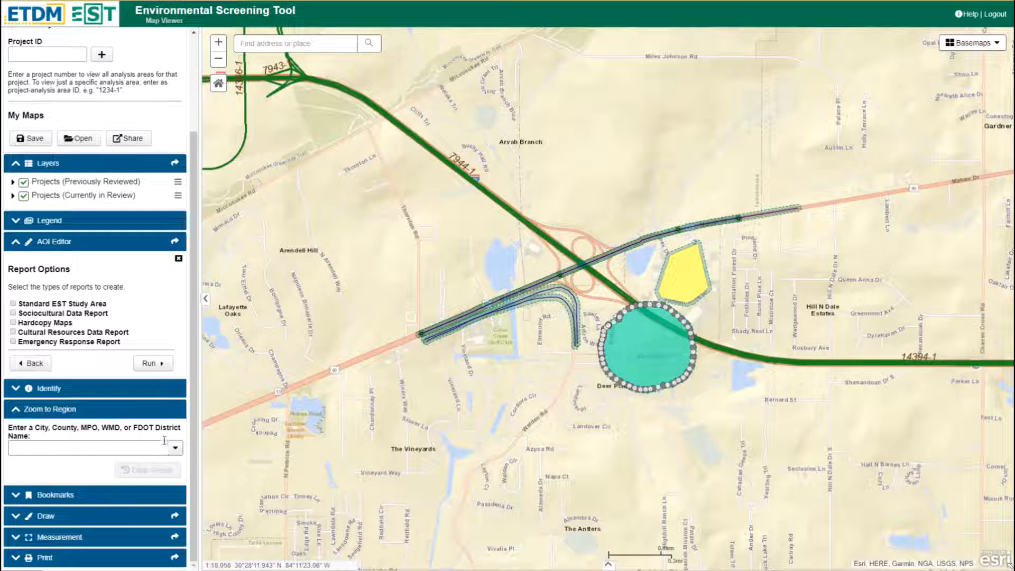
{"action": "left_click", "coordinate": [13, 303]}
{"action": "left_click", "coordinate": [13, 312]}
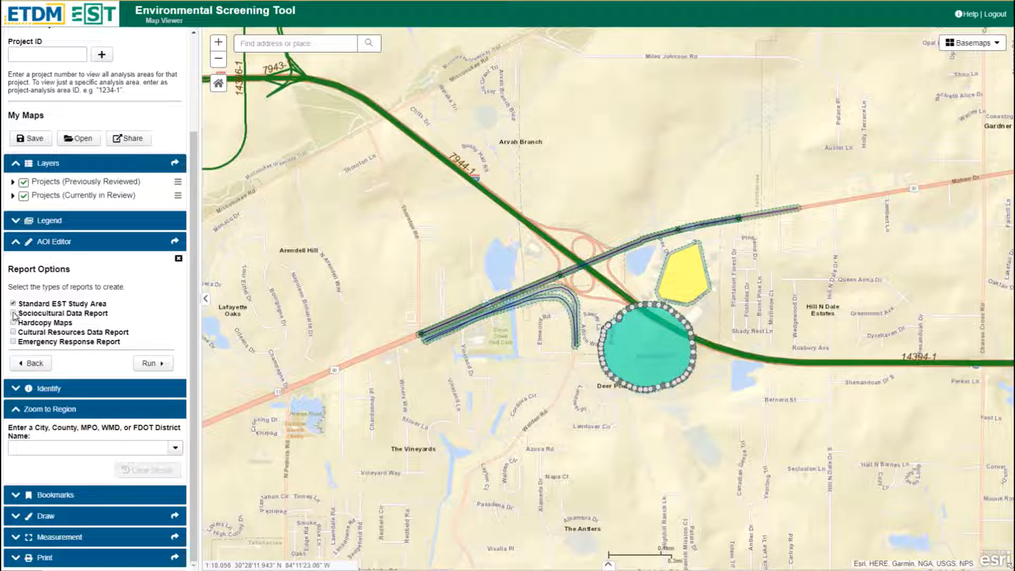
{"action": "left_click", "coordinate": [13, 322]}
{"action": "left_click", "coordinate": [13, 313]}
{"action": "left_click", "coordinate": [13, 323]}
{"action": "left_click", "coordinate": [149, 365]}
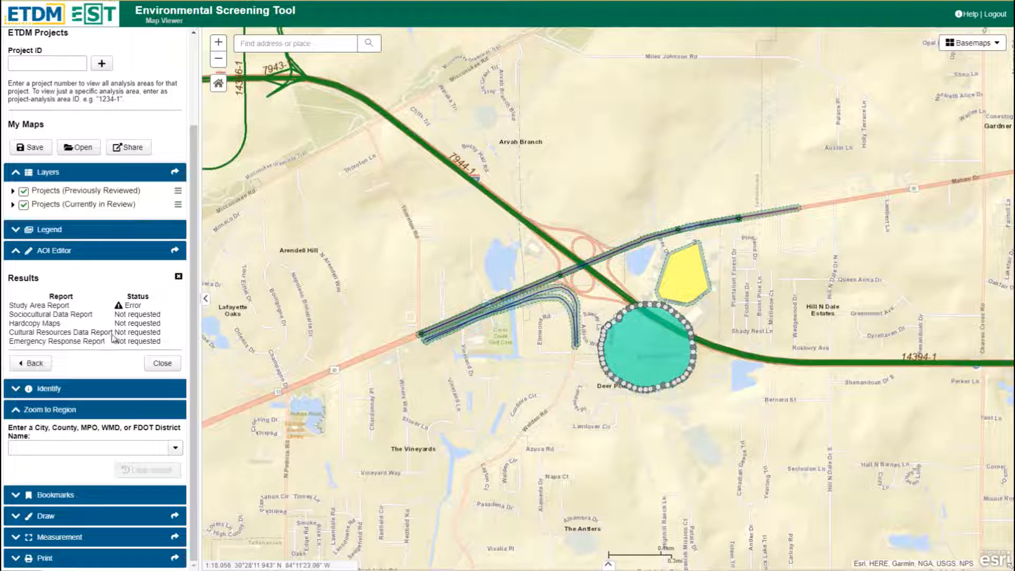
- Close the Results panel and list saved AOIs, viewing District 3's before switching to Only mine
{"action": "left_click", "coordinate": [165, 364]}
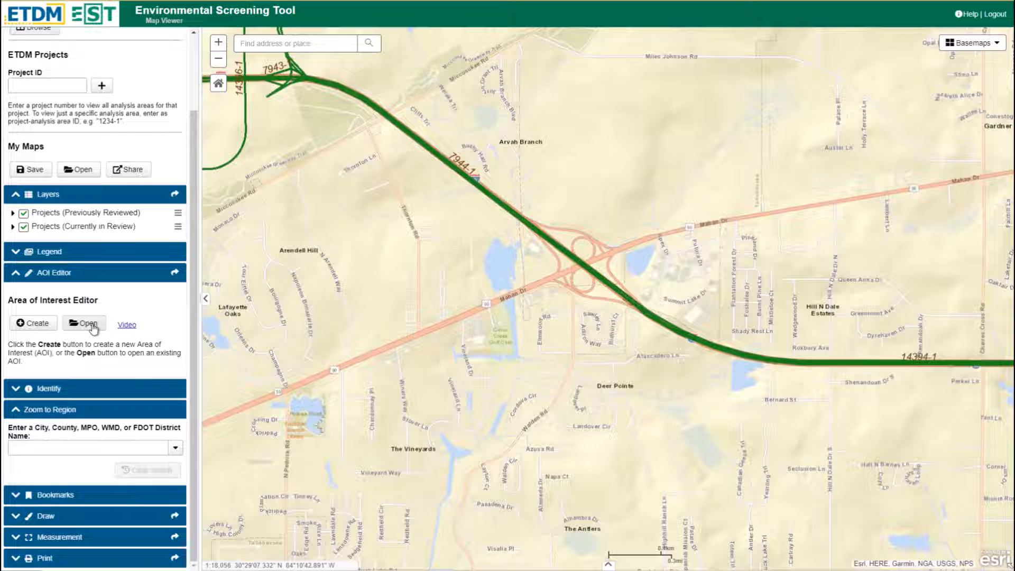
{"action": "left_click", "coordinate": [93, 329]}
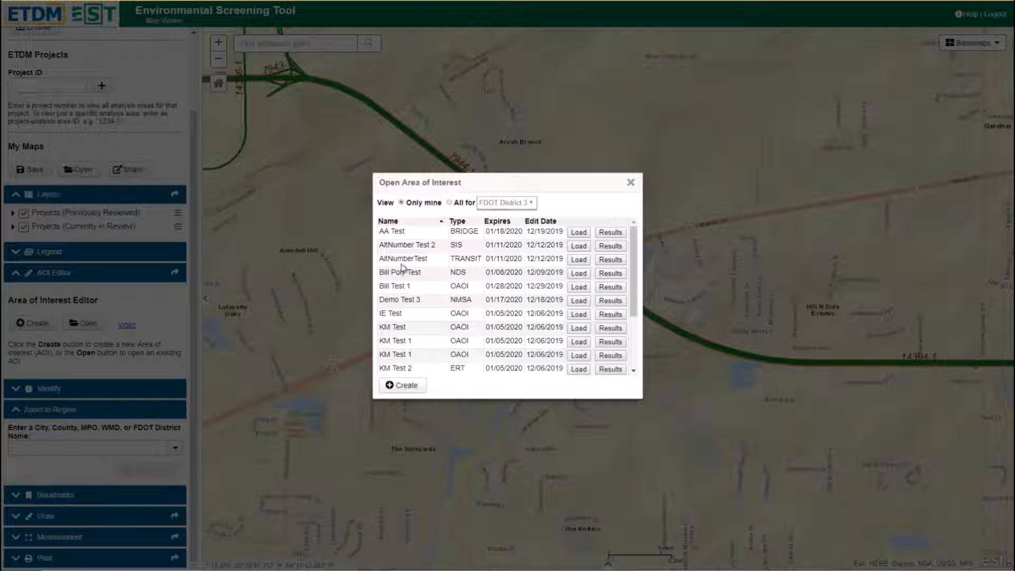
{"action": "left_click", "coordinate": [451, 204]}
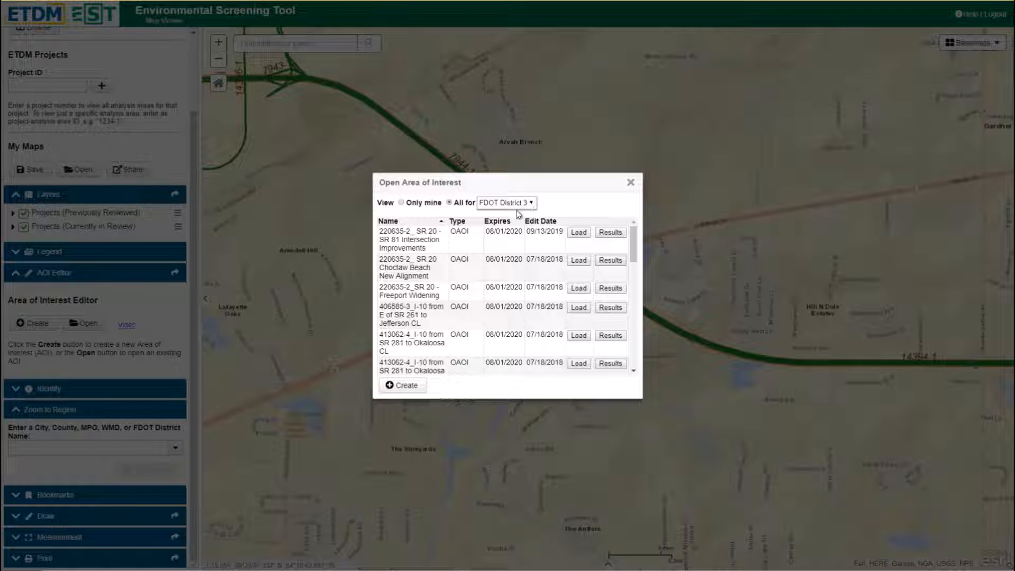
{"action": "left_click", "coordinate": [402, 203]}
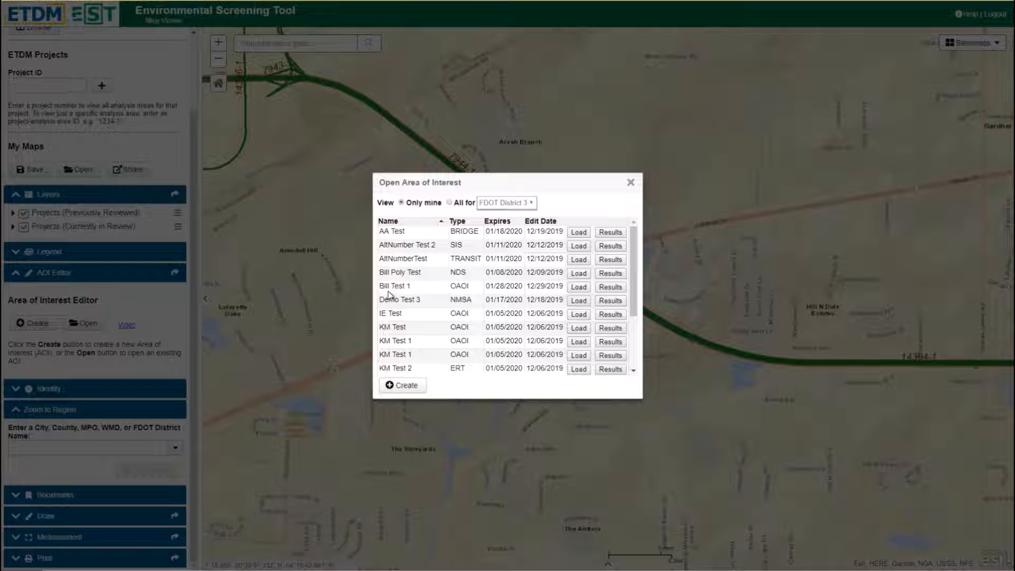
- Open the Results of the Report Demo Test AOI to view its GIS Analysis Report
{"action": "left_click", "coordinate": [614, 287]}
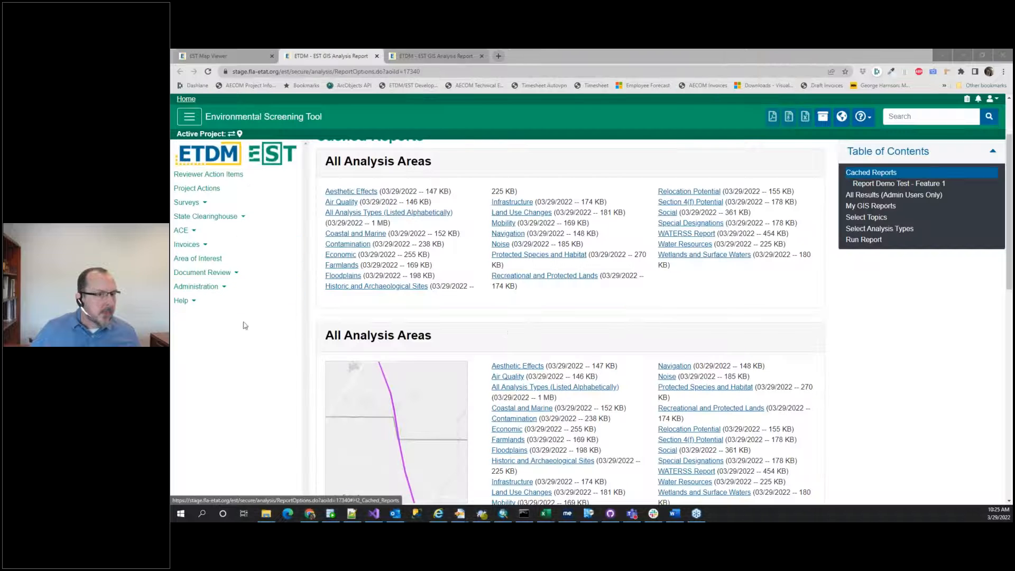
- Check the EST Map Viewer, return to the report and scroll to My GIS Reports and Select Topics
{"action": "scroll", "coordinate": [561, 288], "scroll_direction": "up", "scroll_amount": 2}
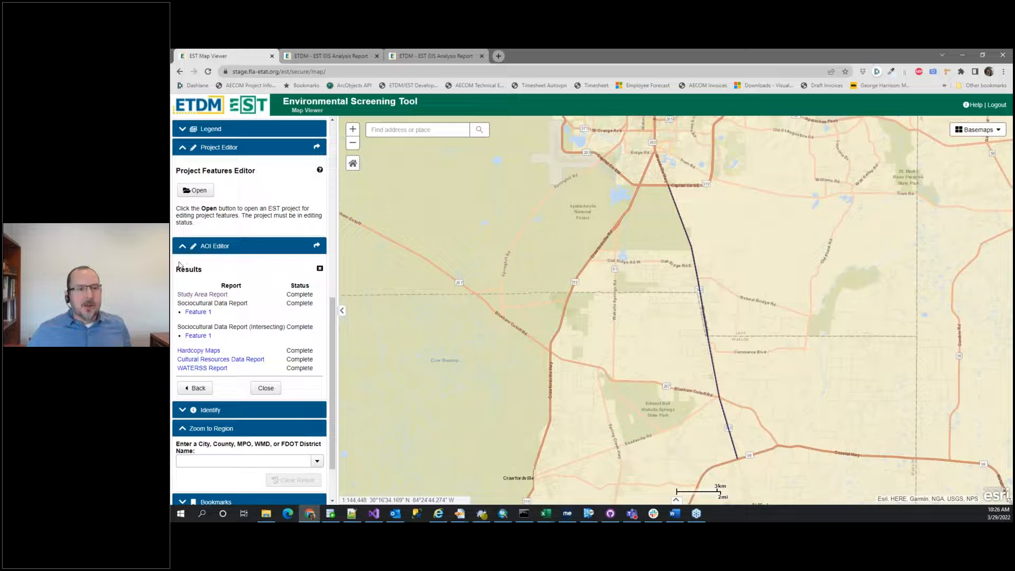
{"action": "left_click", "coordinate": [220, 51]}
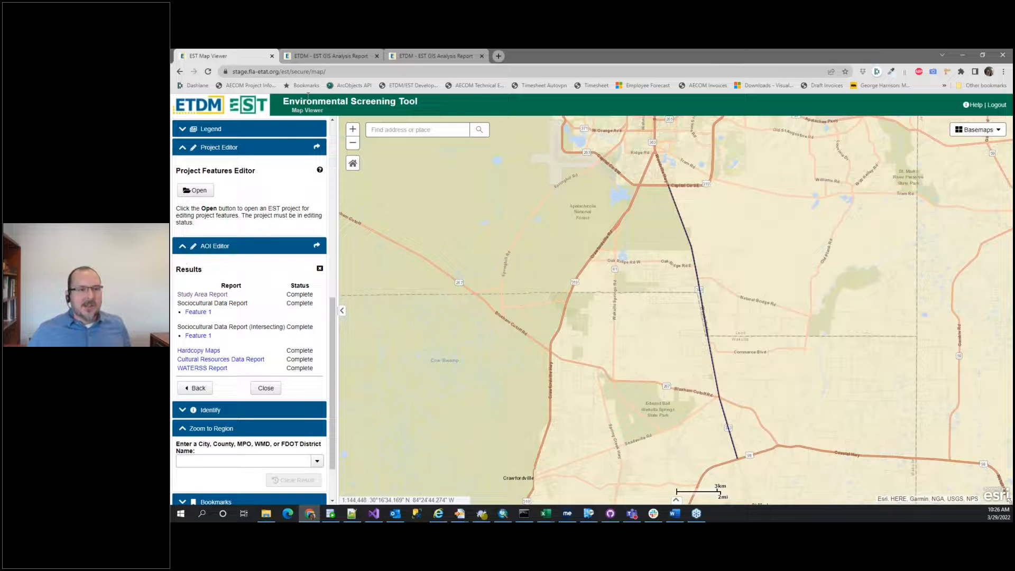
{"action": "left_click", "coordinate": [333, 56]}
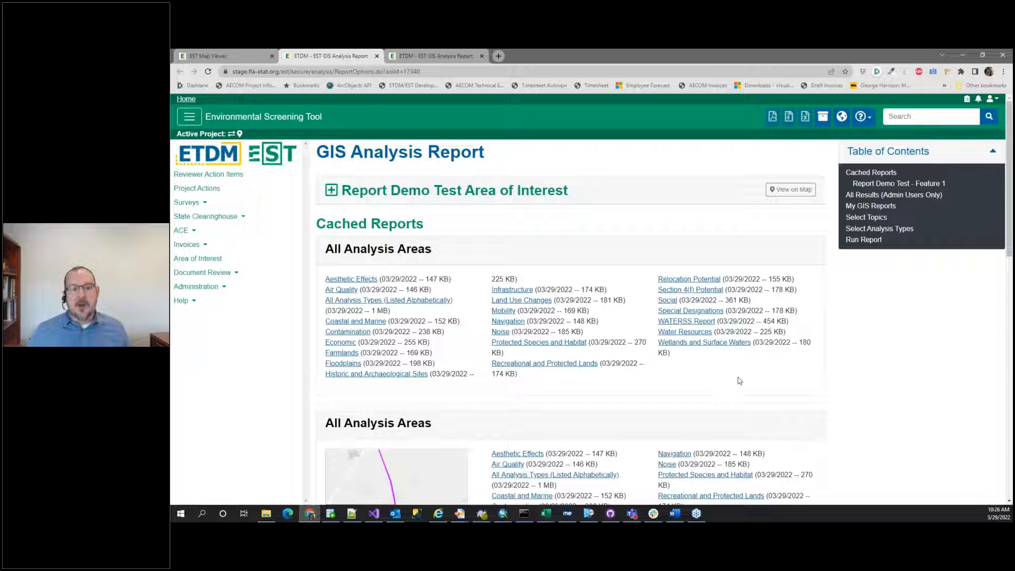
{"action": "scroll", "coordinate": [740, 380], "scroll_direction": "down", "scroll_amount": 3}
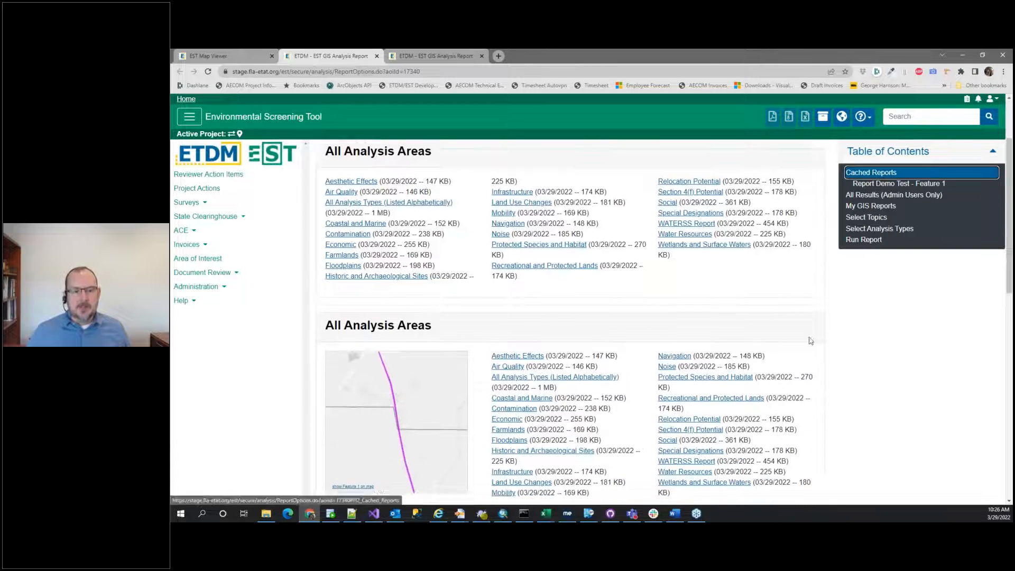
{"action": "scroll", "coordinate": [819, 342], "scroll_direction": "down", "scroll_amount": 7}
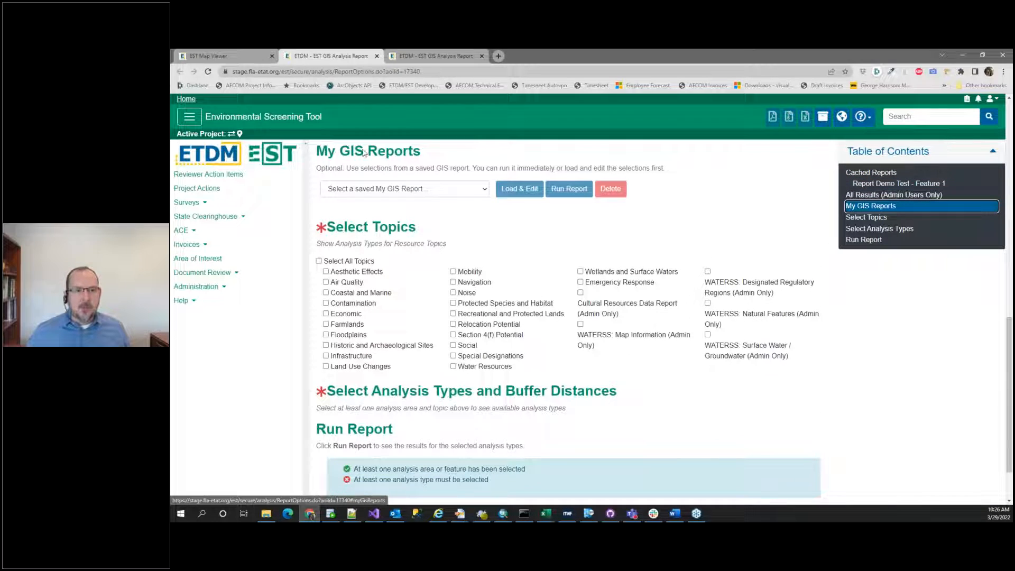
- Browse the saved GIS reports list without choosing one and select the Contamination topic
{"action": "left_click", "coordinate": [485, 190]}
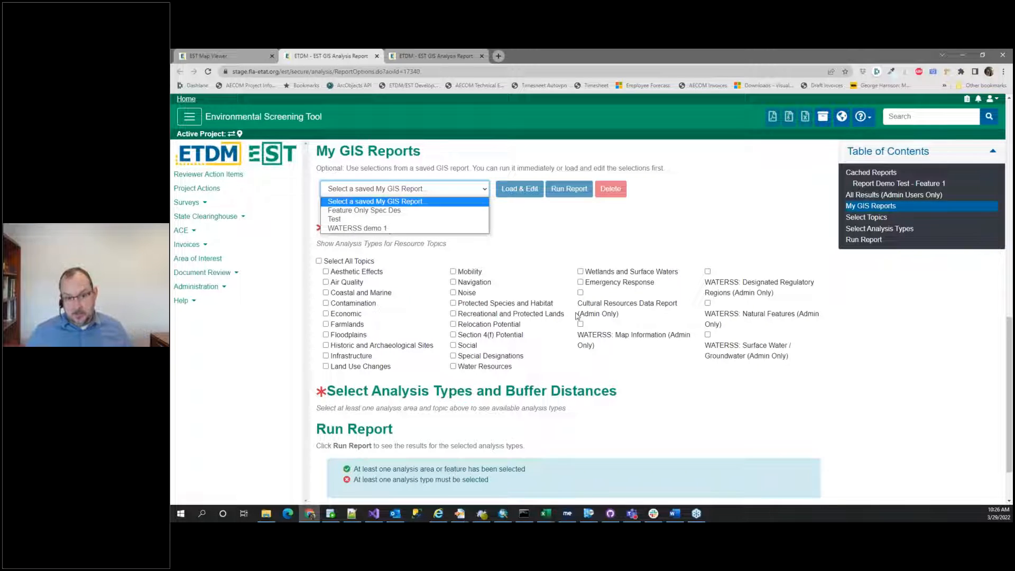
{"action": "left_click", "coordinate": [627, 233]}
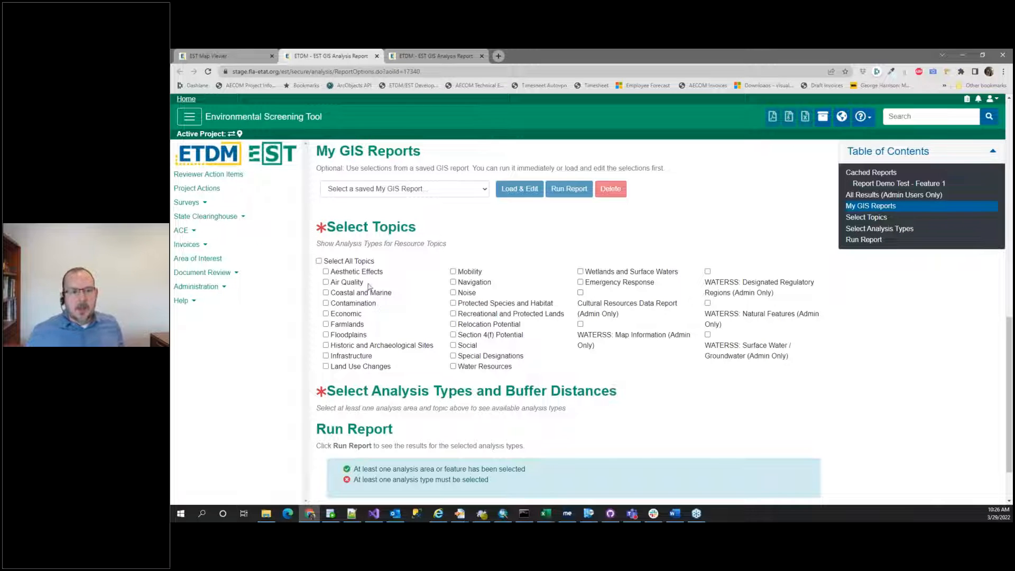
{"action": "left_click", "coordinate": [345, 305]}
{"action": "scroll", "coordinate": [402, 322], "scroll_direction": "down", "scroll_amount": 3}
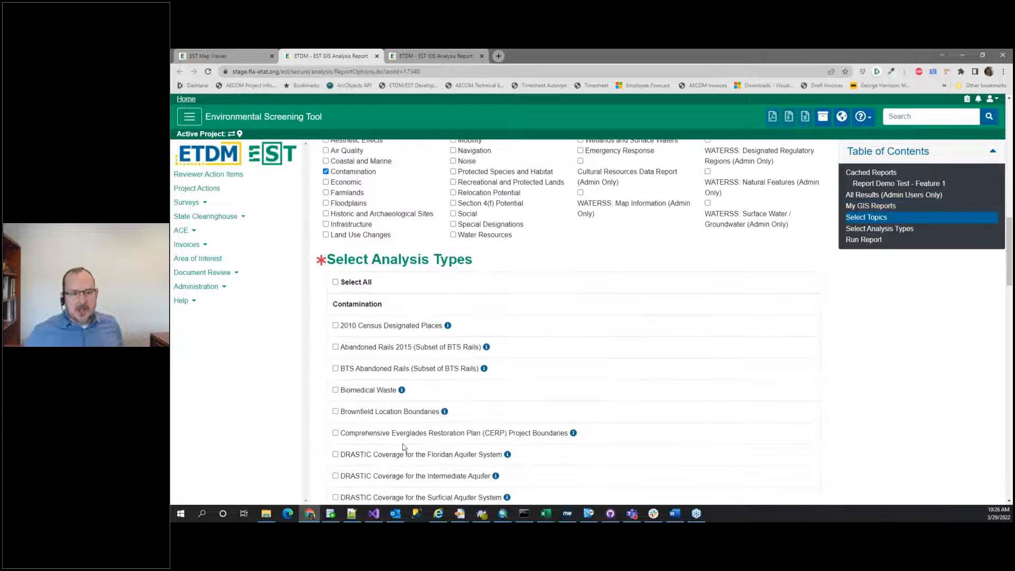
{"action": "scroll", "coordinate": [404, 433], "scroll_direction": "down", "scroll_amount": 9}
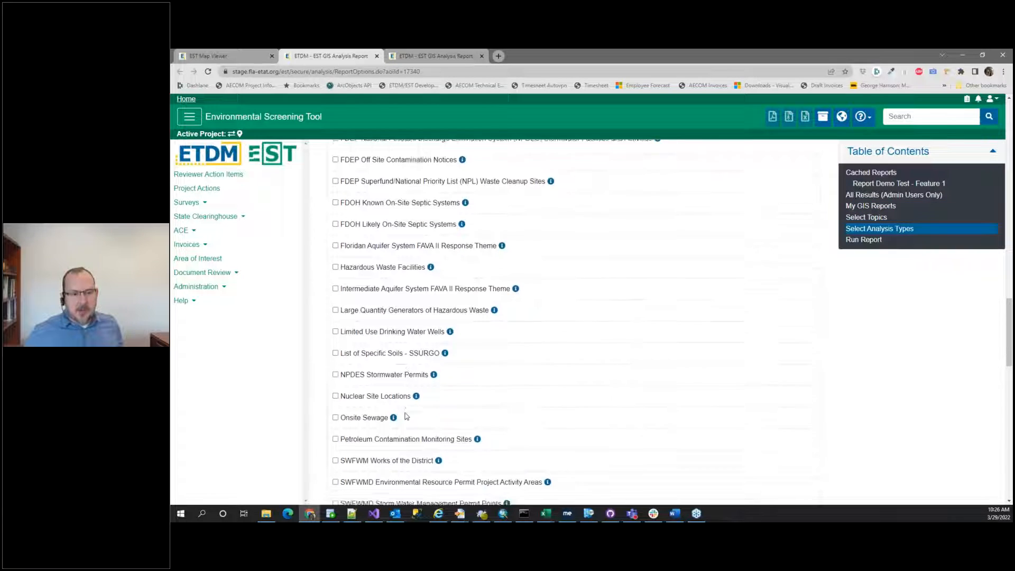
{"action": "scroll", "coordinate": [406, 417], "scroll_direction": "down", "scroll_amount": 4}
{"action": "scroll", "coordinate": [405, 413], "scroll_direction": "up", "scroll_amount": 10}
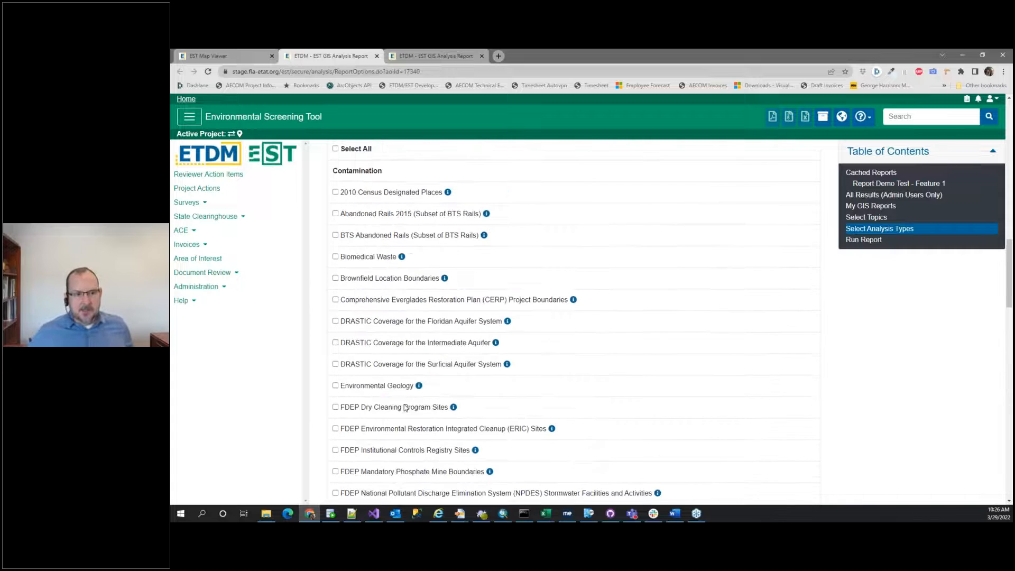
{"action": "scroll", "coordinate": [406, 409], "scroll_direction": "up", "scroll_amount": 5}
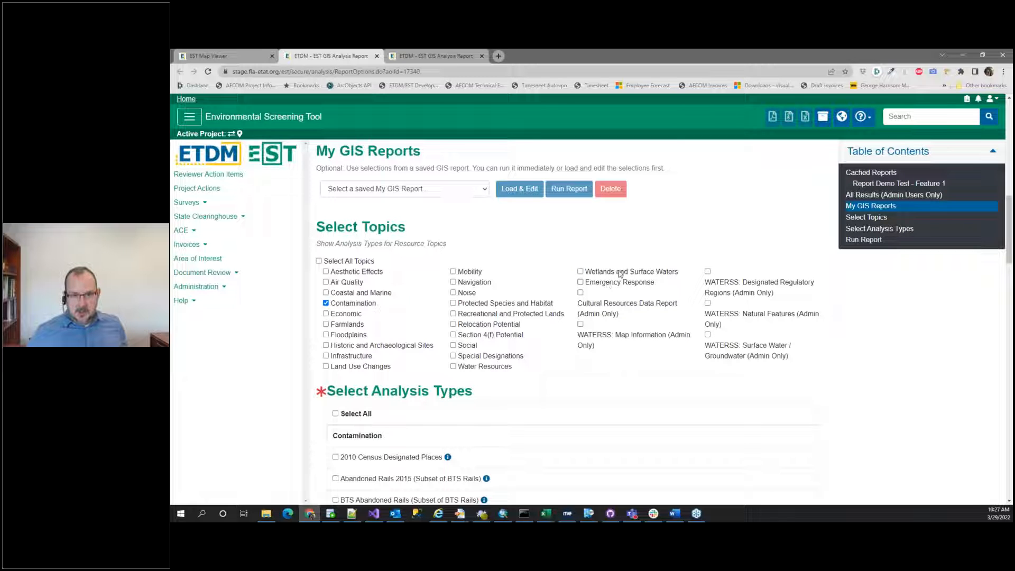
{"action": "scroll", "coordinate": [473, 415], "scroll_direction": "down", "scroll_amount": 6}
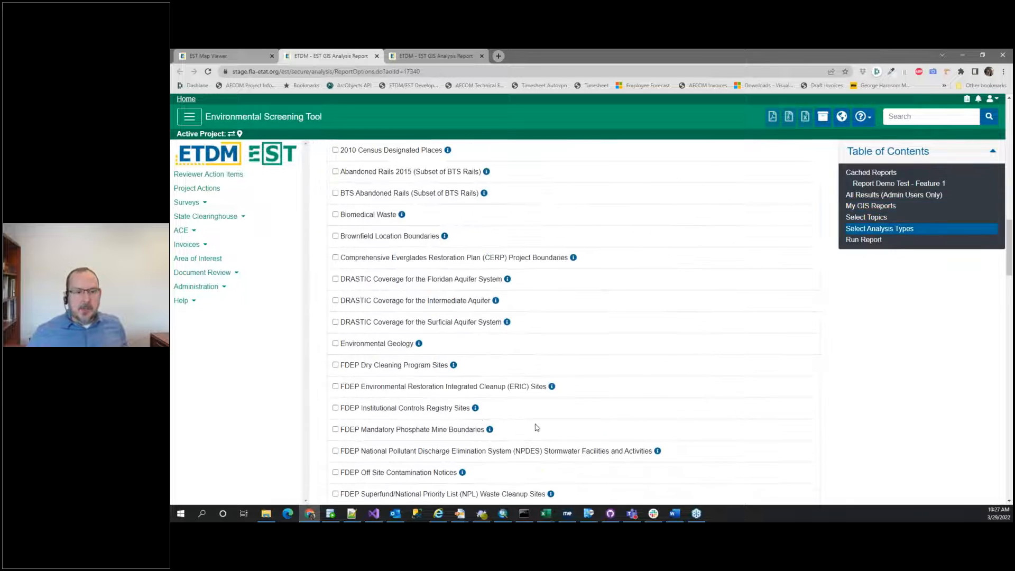
{"action": "scroll", "coordinate": [537, 427], "scroll_direction": "down", "scroll_amount": 3}
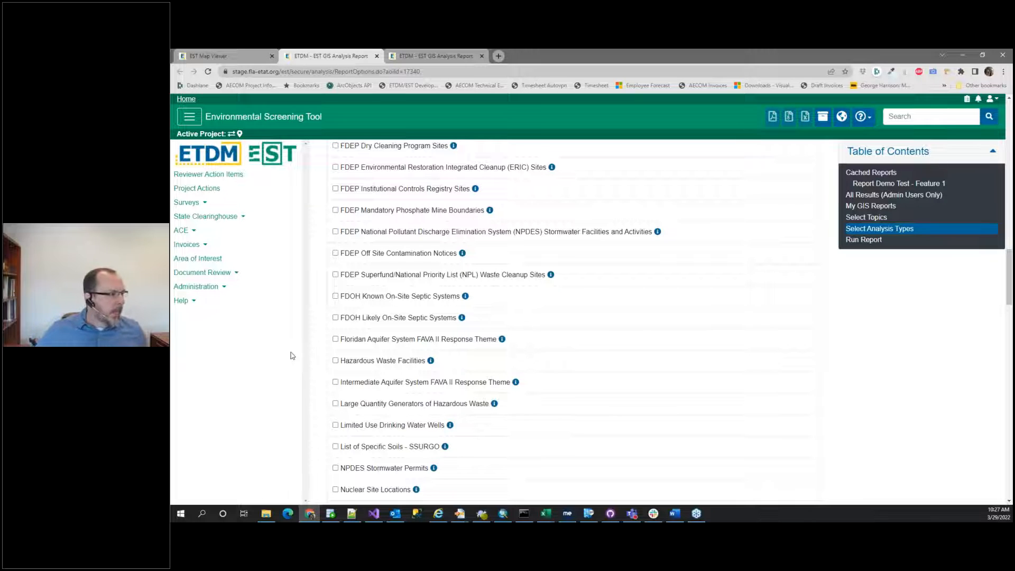
- Include FDEP ERIC Sites and USFWS National Wetlands Inventory Areas V2, then run the report
{"action": "key", "text": "alt+Tab"}
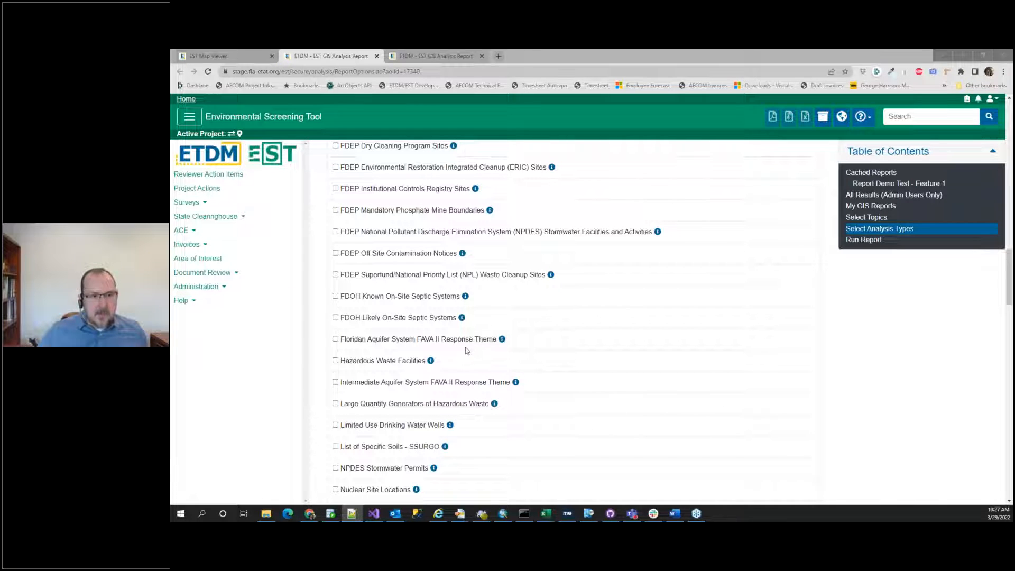
{"action": "left_click", "coordinate": [409, 170]}
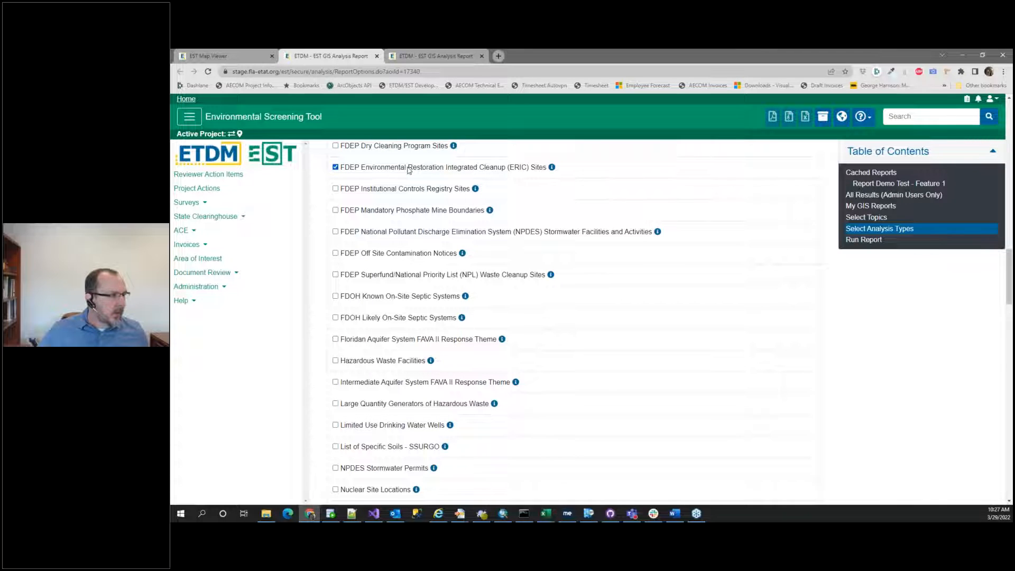
{"action": "scroll", "coordinate": [531, 341], "scroll_direction": "down", "scroll_amount": 20}
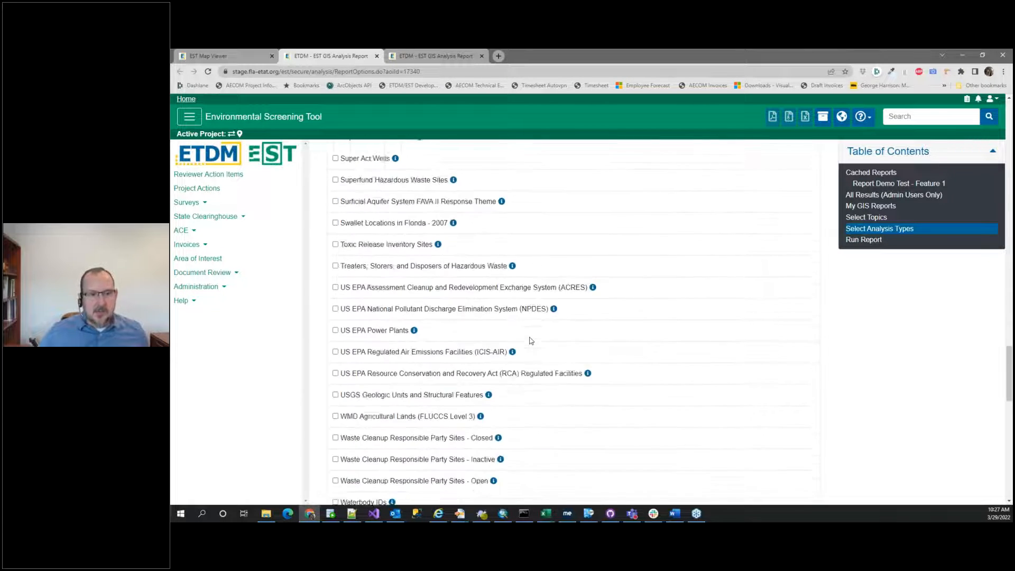
{"action": "scroll", "coordinate": [532, 341], "scroll_direction": "down", "scroll_amount": 7}
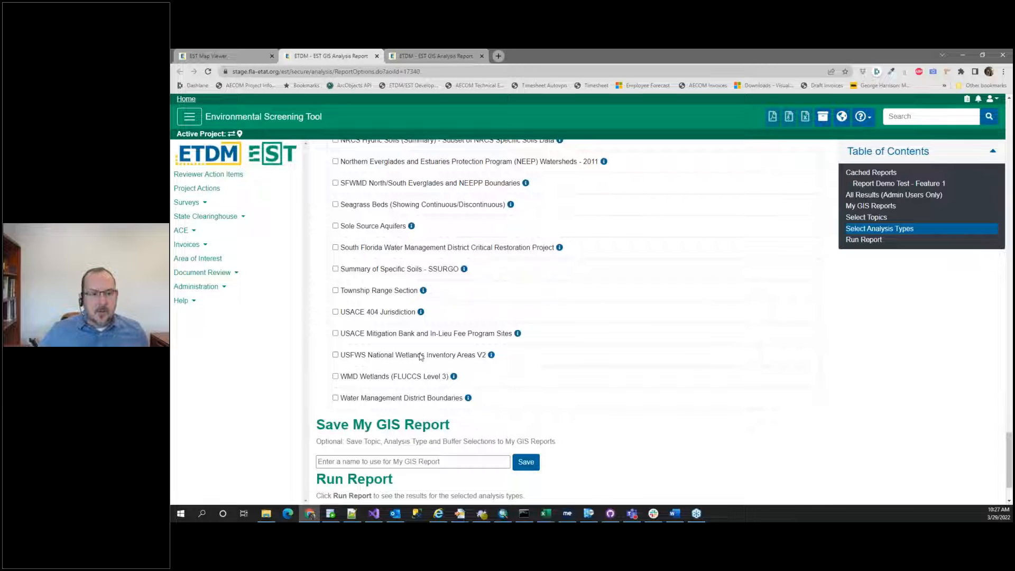
{"action": "left_click", "coordinate": [422, 357]}
{"action": "scroll", "coordinate": [523, 362], "scroll_direction": "down", "scroll_amount": 3}
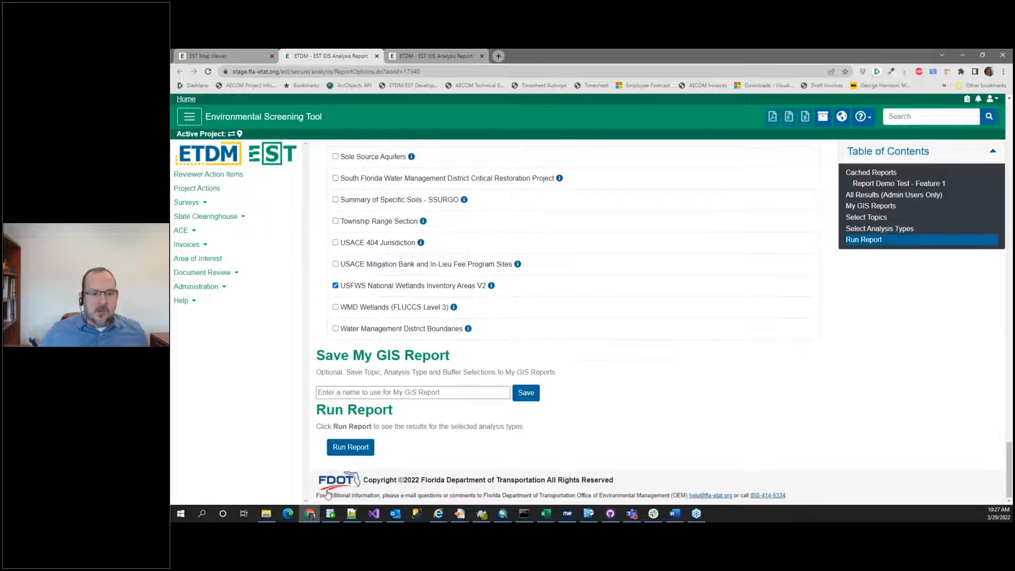
{"action": "left_click", "coordinate": [355, 452]}
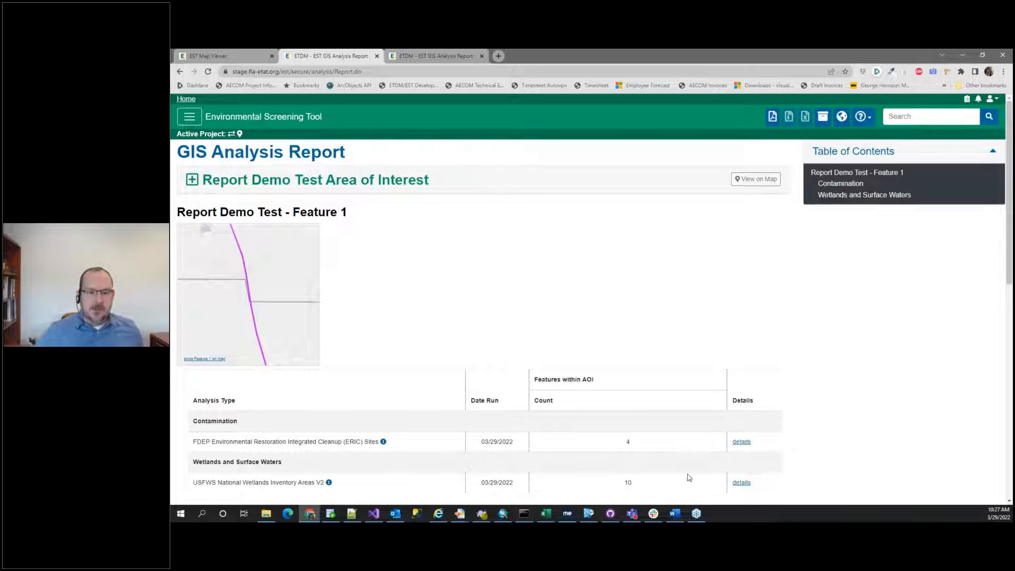
{"action": "scroll", "coordinate": [710, 424], "scroll_direction": "down", "scroll_amount": 1}
{"action": "scroll", "coordinate": [822, 411], "scroll_direction": "down", "scroll_amount": 3}
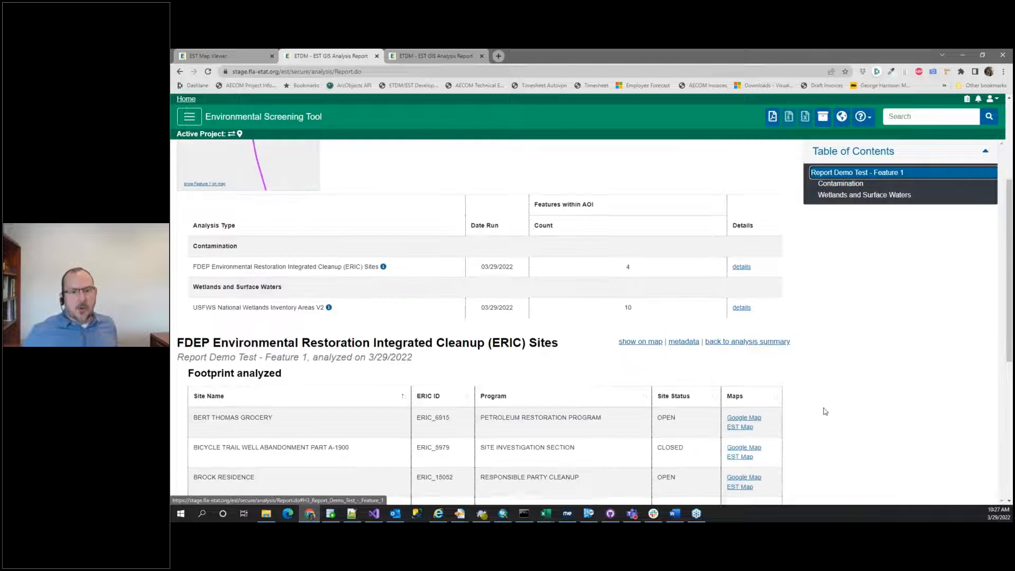
{"action": "scroll", "coordinate": [823, 411], "scroll_direction": "up", "scroll_amount": 4}
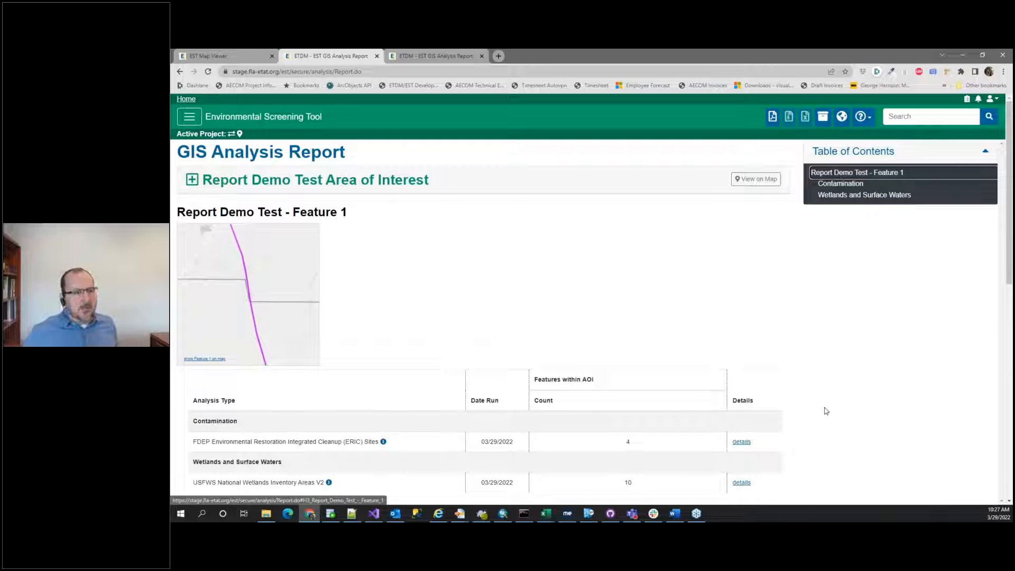
{"action": "scroll", "coordinate": [824, 417], "scroll_direction": "down", "scroll_amount": 1}
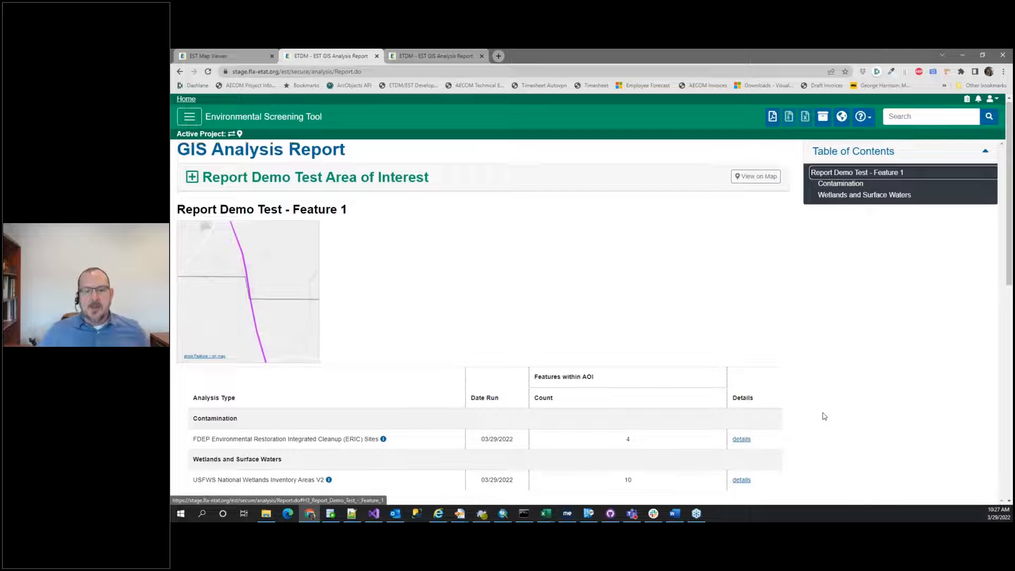
{"action": "scroll", "coordinate": [824, 417], "scroll_direction": "down", "scroll_amount": 3}
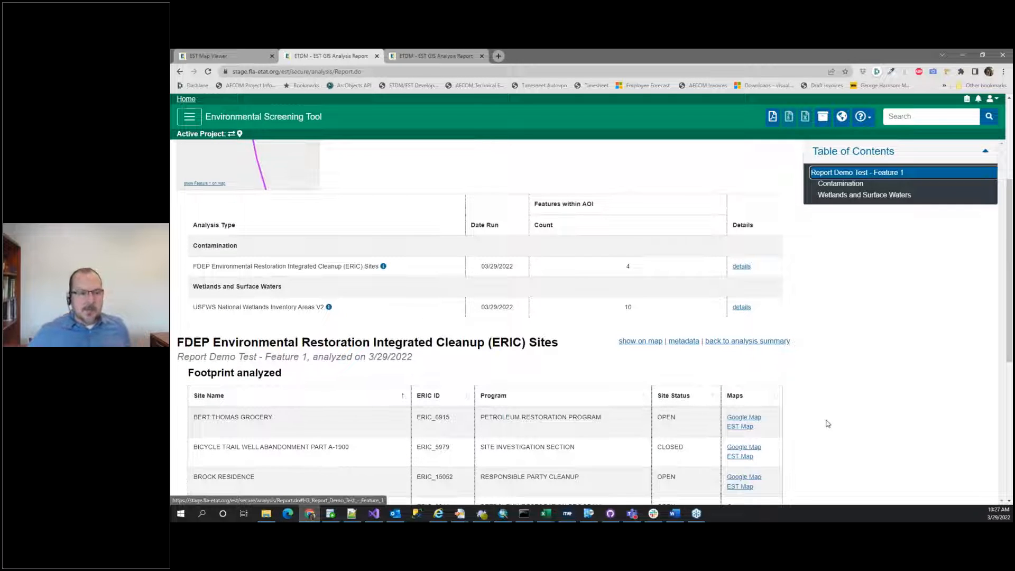
{"action": "scroll", "coordinate": [845, 425], "scroll_direction": "down", "scroll_amount": 2}
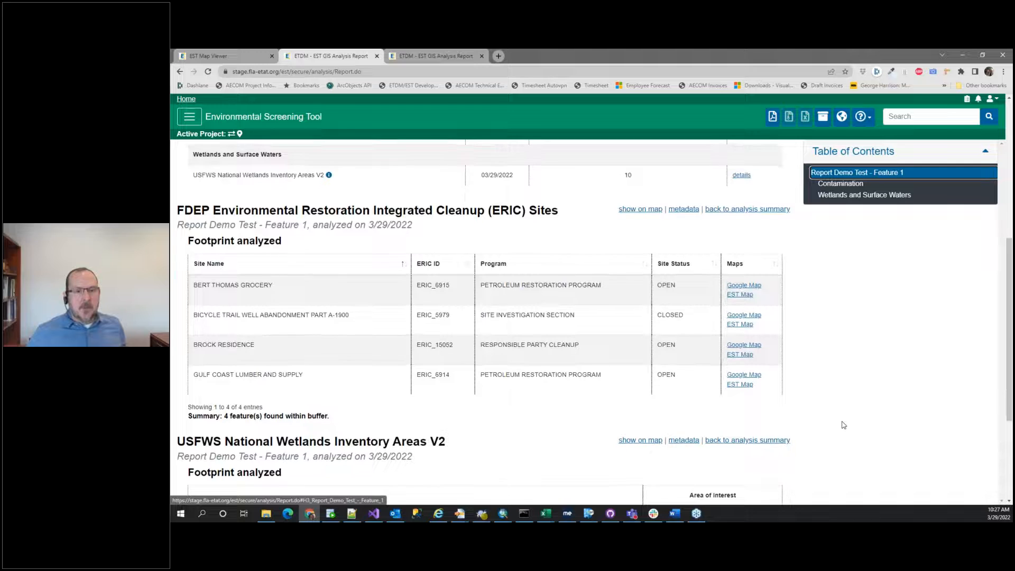
{"action": "scroll", "coordinate": [844, 425], "scroll_direction": "down", "scroll_amount": 1}
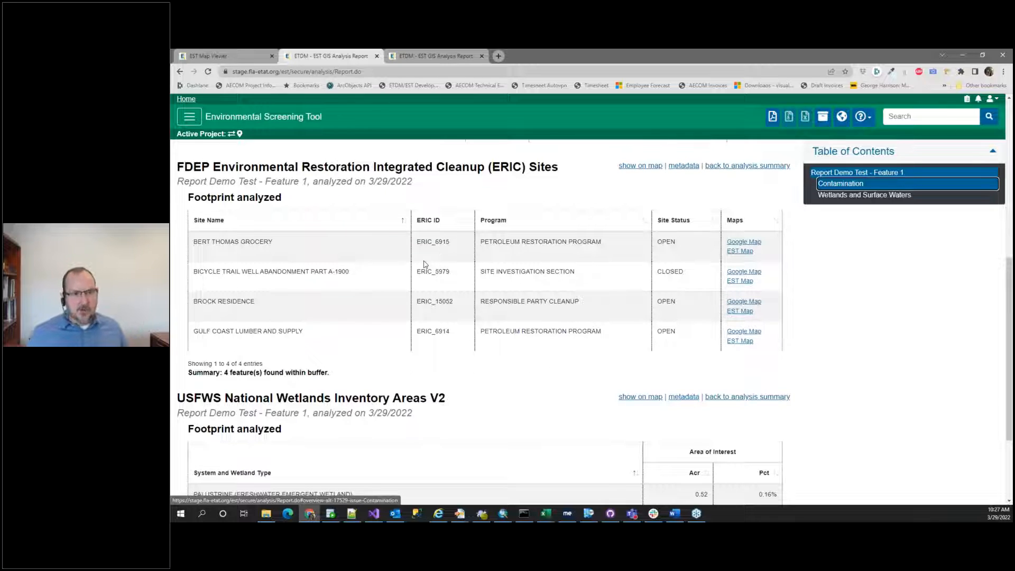
{"action": "left_click", "coordinate": [432, 221]}
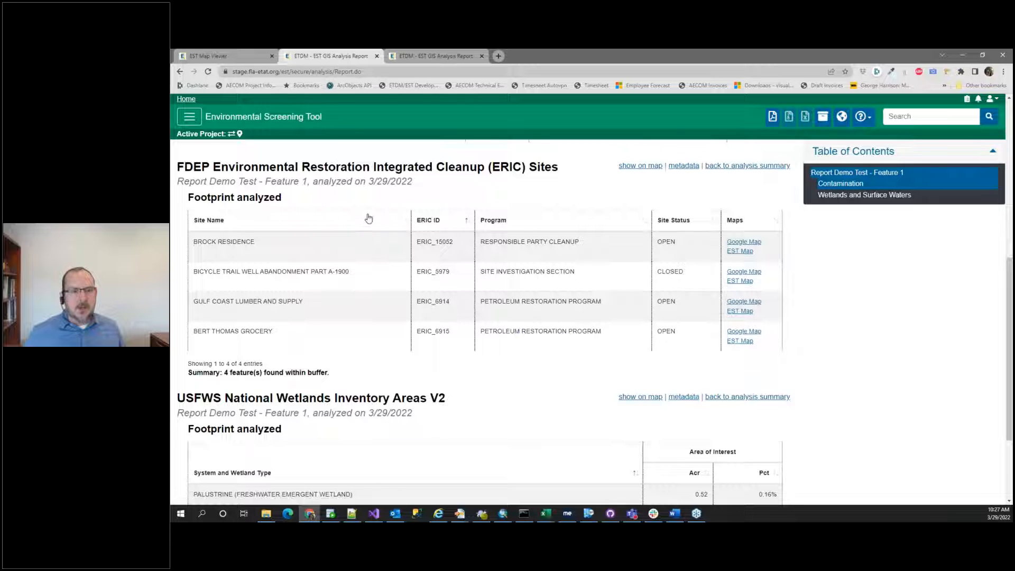
{"action": "left_click", "coordinate": [381, 220]}
{"action": "left_click", "coordinate": [517, 227]}
{"action": "left_click", "coordinate": [516, 226]}
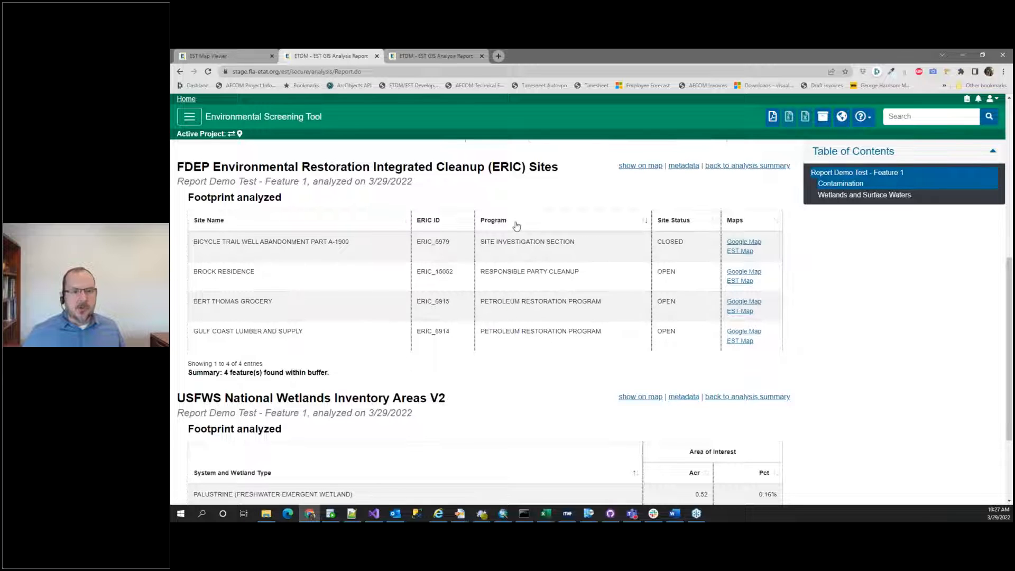
{"action": "left_click", "coordinate": [669, 222]}
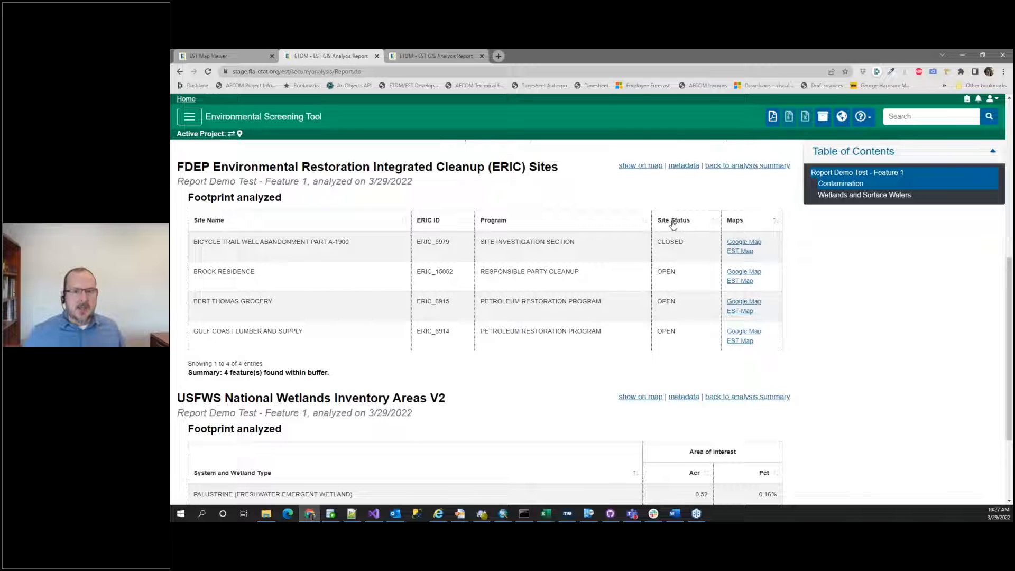
{"action": "left_click", "coordinate": [215, 222]}
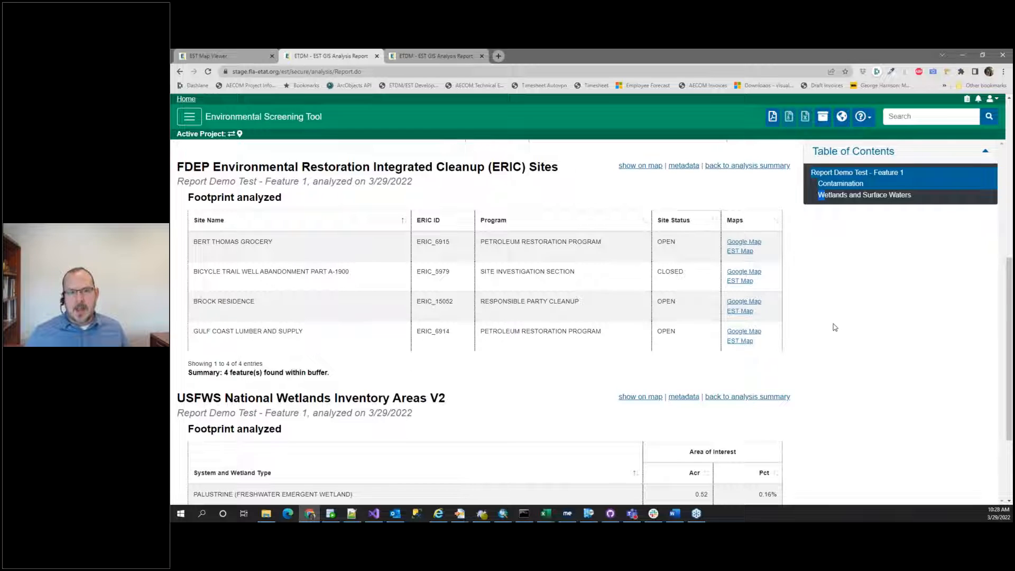
{"action": "scroll", "coordinate": [454, 256], "scroll_direction": "up", "scroll_amount": 3}
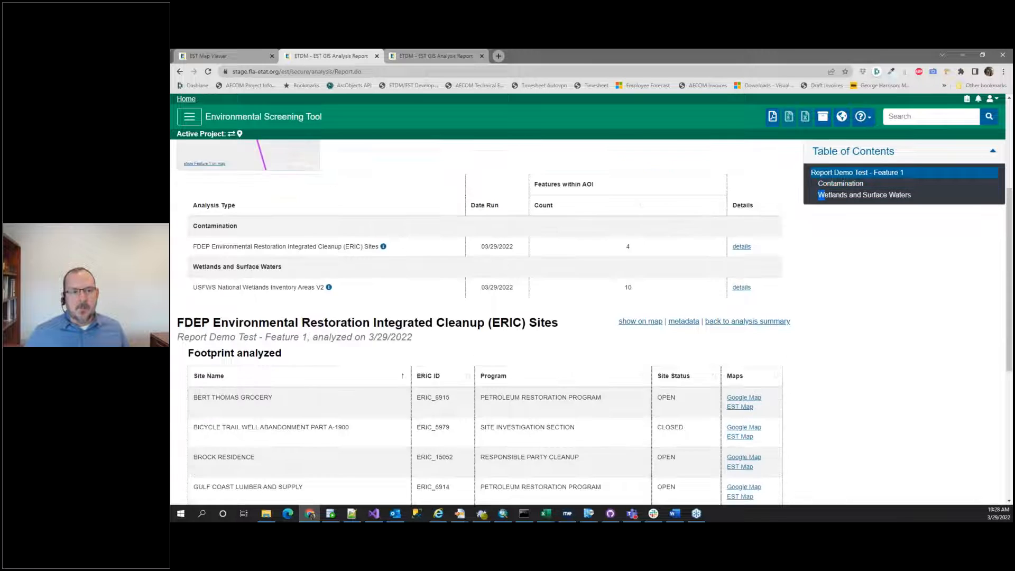
{"action": "scroll", "coordinate": [402, 265], "scroll_direction": "down", "scroll_amount": 1}
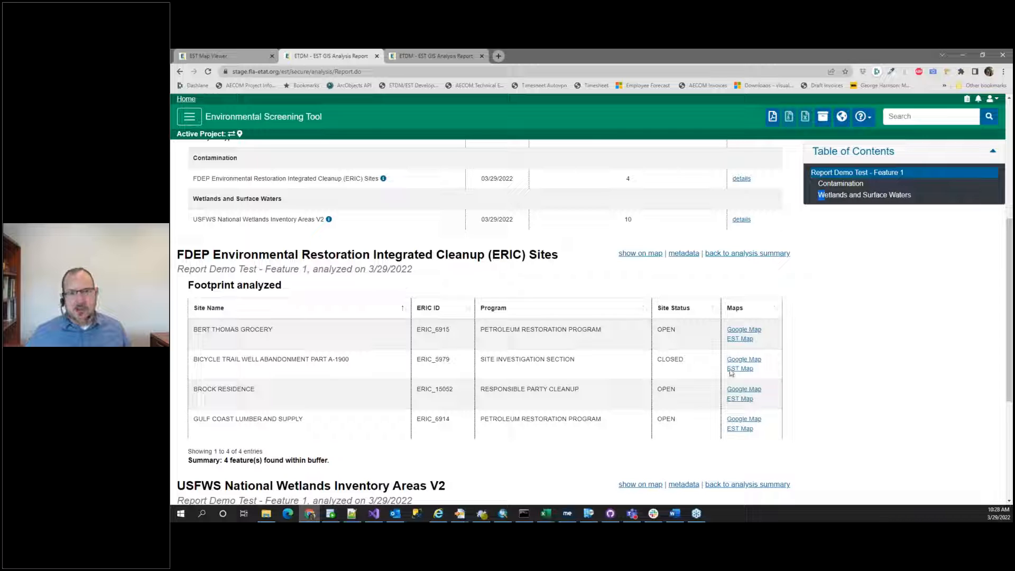
- View Bert Thomas Grocery in Google Maps, then open the same site on the EST map
{"action": "left_click", "coordinate": [755, 330]}
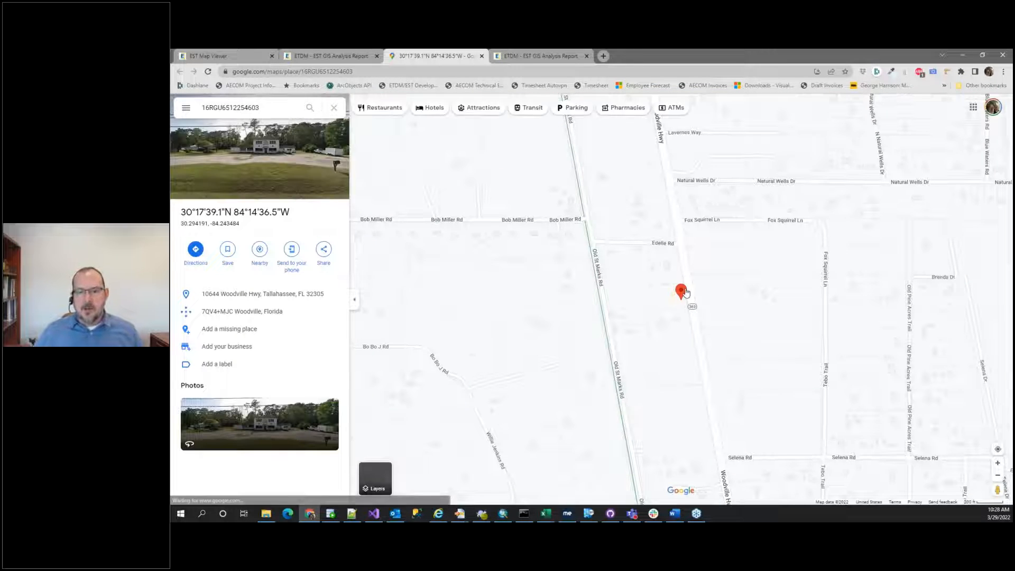
{"action": "left_click", "coordinate": [346, 57]}
{"action": "left_click", "coordinate": [740, 339]}
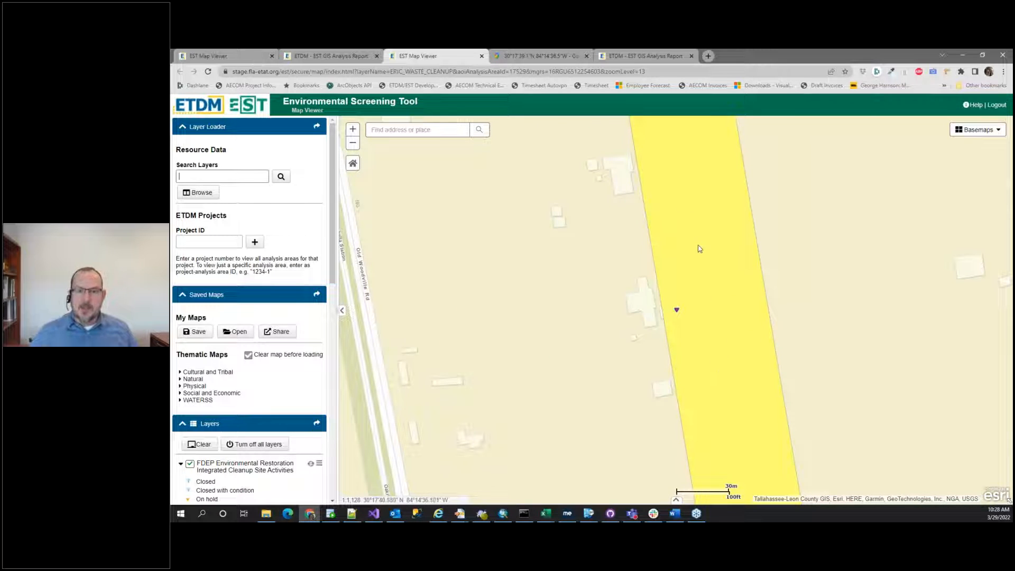
- Zoom out around the ERIC site marker to see nearby roads, then return to the report
{"action": "scroll", "coordinate": [703, 275], "scroll_direction": "down", "scroll_amount": 1}
{"action": "scroll", "coordinate": [703, 275], "scroll_direction": "down", "scroll_amount": 1}
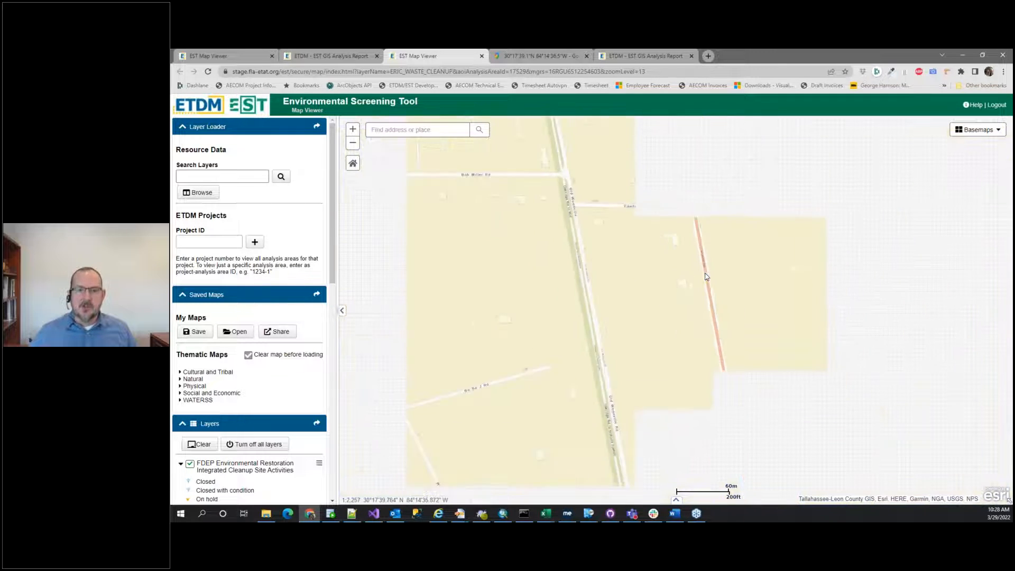
{"action": "scroll", "coordinate": [706, 277], "scroll_direction": "down", "scroll_amount": 2}
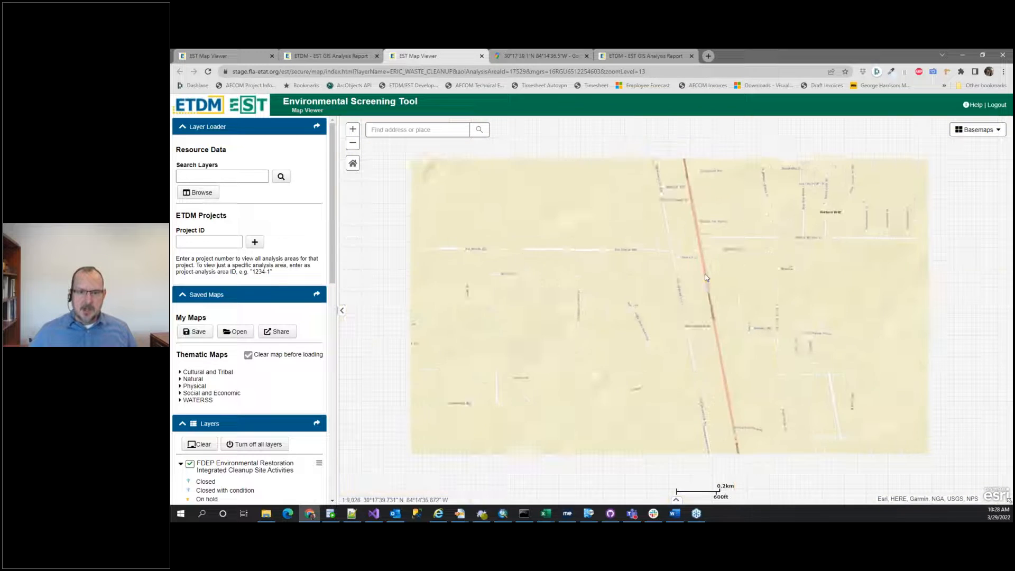
{"action": "scroll", "coordinate": [706, 276], "scroll_direction": "down", "scroll_amount": 1}
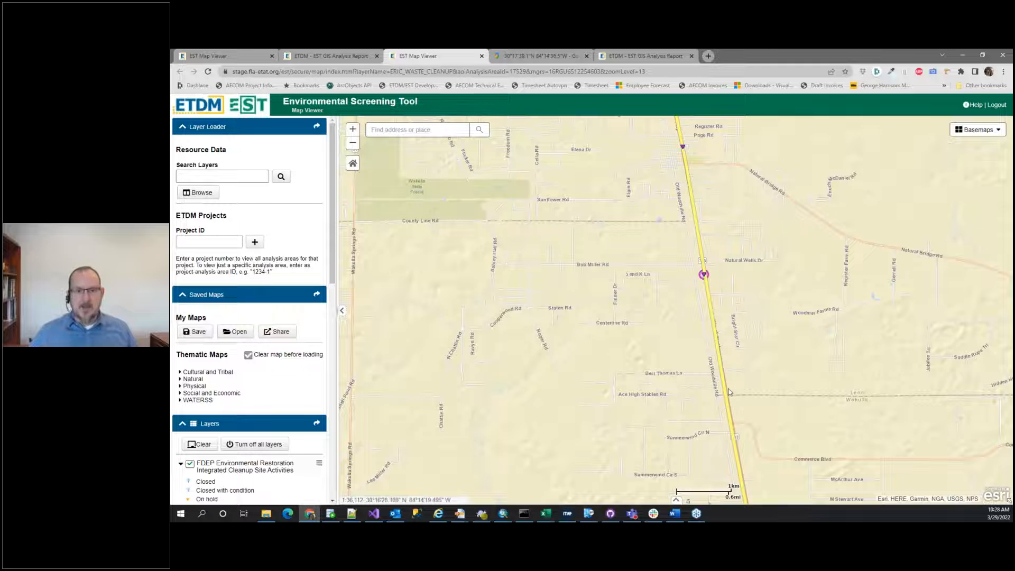
{"action": "scroll", "coordinate": [723, 327], "scroll_direction": "up", "scroll_amount": 1}
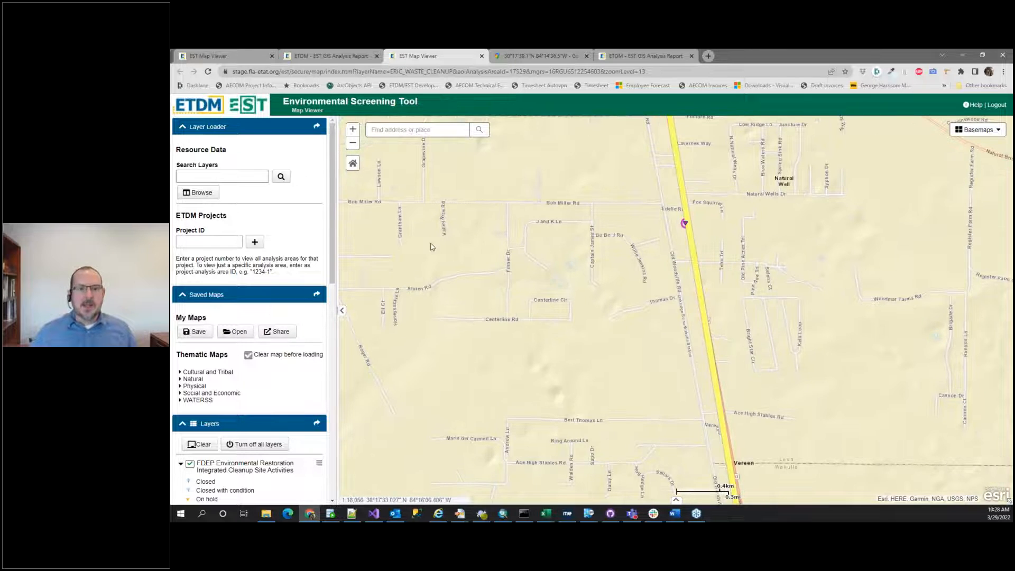
{"action": "scroll", "coordinate": [290, 352], "scroll_direction": "down", "scroll_amount": 3}
{"action": "scroll", "coordinate": [290, 354], "scroll_direction": "down", "scroll_amount": 1}
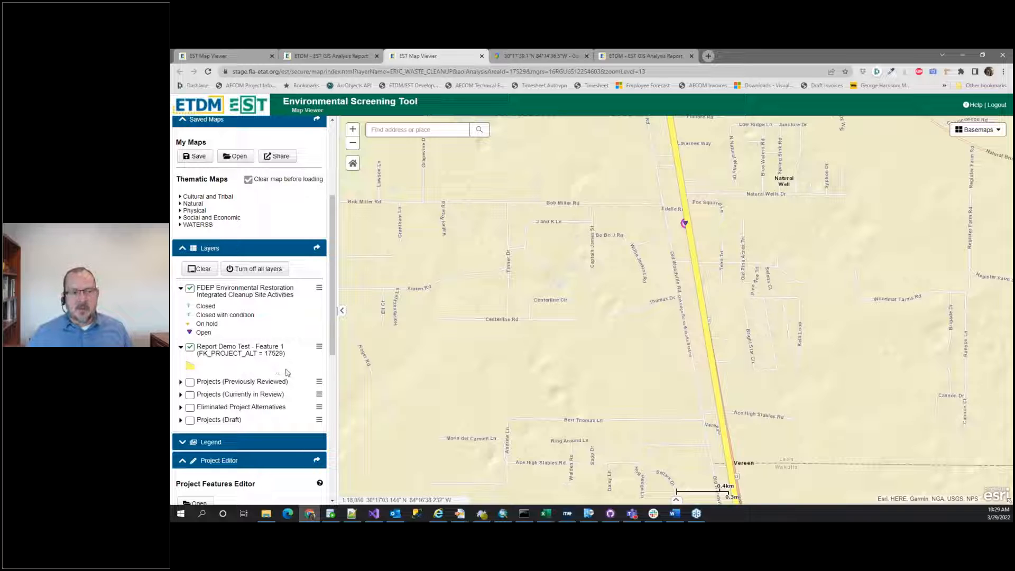
{"action": "left_click", "coordinate": [342, 58]}
- Show all the report's ERIC sites on the map, then go back to the GIS Analysis Report
{"action": "scroll", "coordinate": [508, 325], "scroll_direction": "down", "scroll_amount": 3}
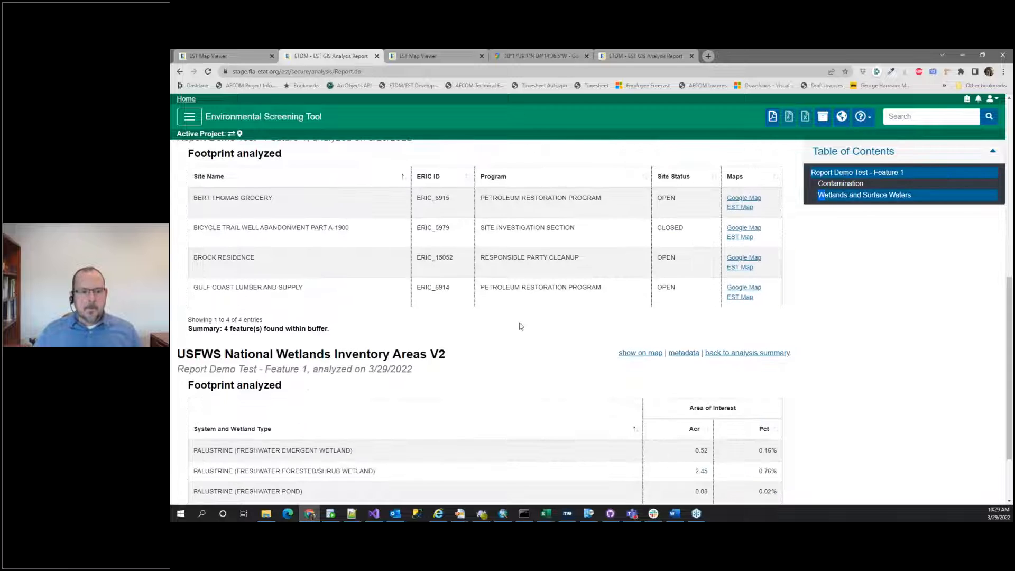
{"action": "scroll", "coordinate": [505, 326], "scroll_direction": "up", "scroll_amount": 2}
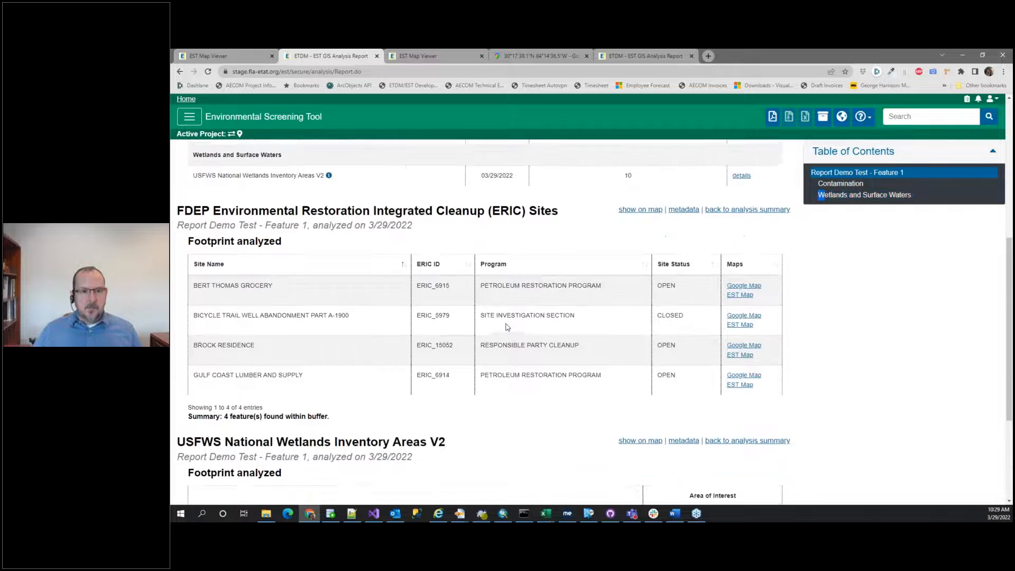
{"action": "scroll", "coordinate": [503, 324], "scroll_direction": "down", "scroll_amount": 1}
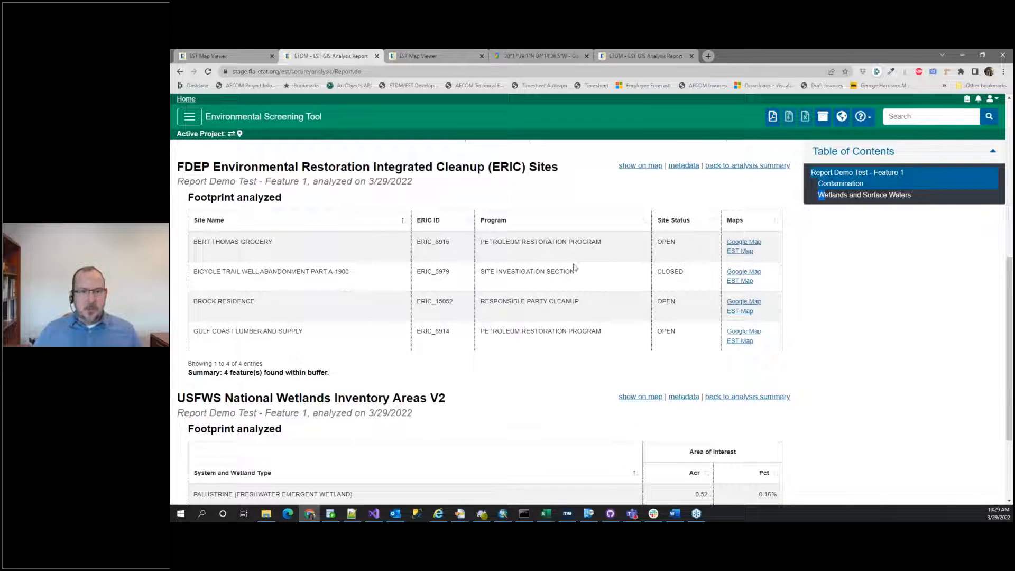
{"action": "left_click", "coordinate": [636, 167]}
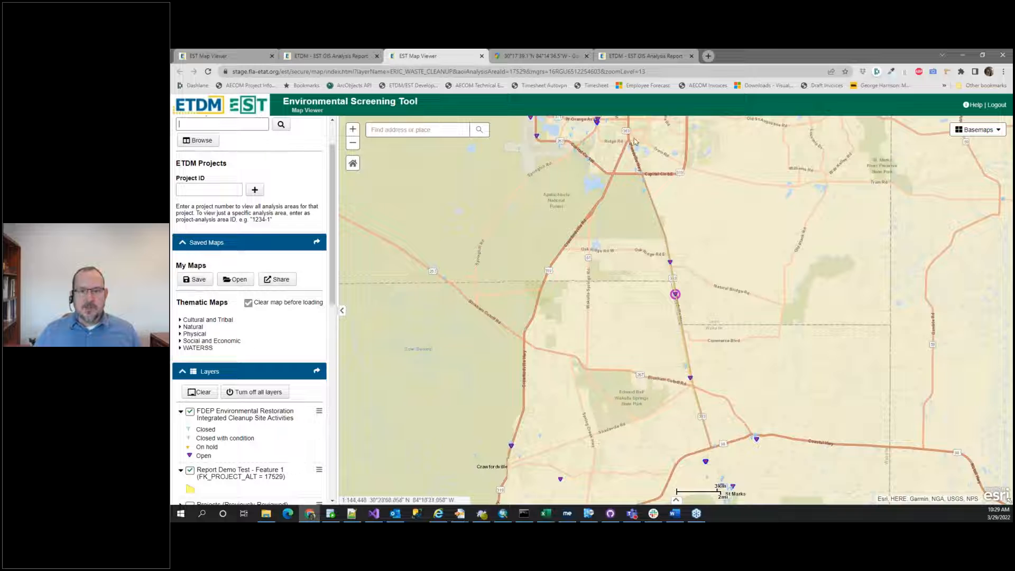
{"action": "scroll", "coordinate": [253, 383], "scroll_direction": "down", "scroll_amount": 1}
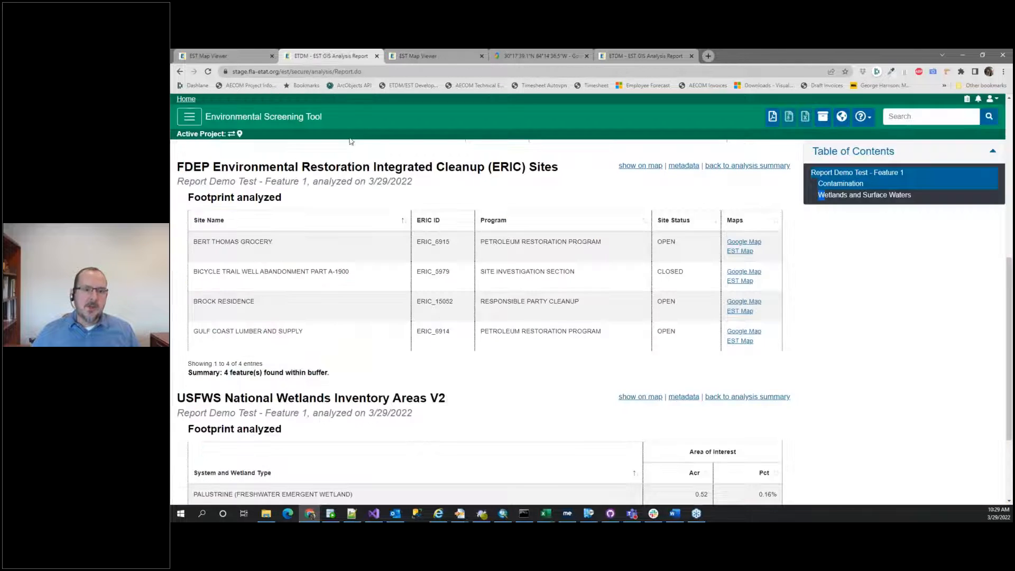
{"action": "left_click", "coordinate": [331, 56]}
- Add the NWI V2 wetlands areas to the map and return to the report's wetlands table
{"action": "scroll", "coordinate": [506, 364], "scroll_direction": "down", "scroll_amount": 3}
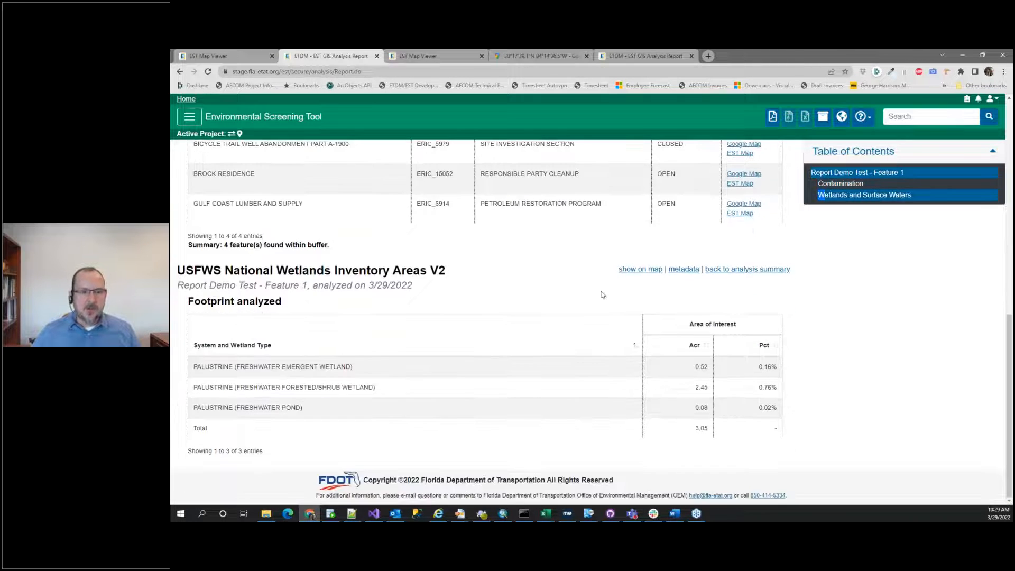
{"action": "left_click", "coordinate": [642, 270]}
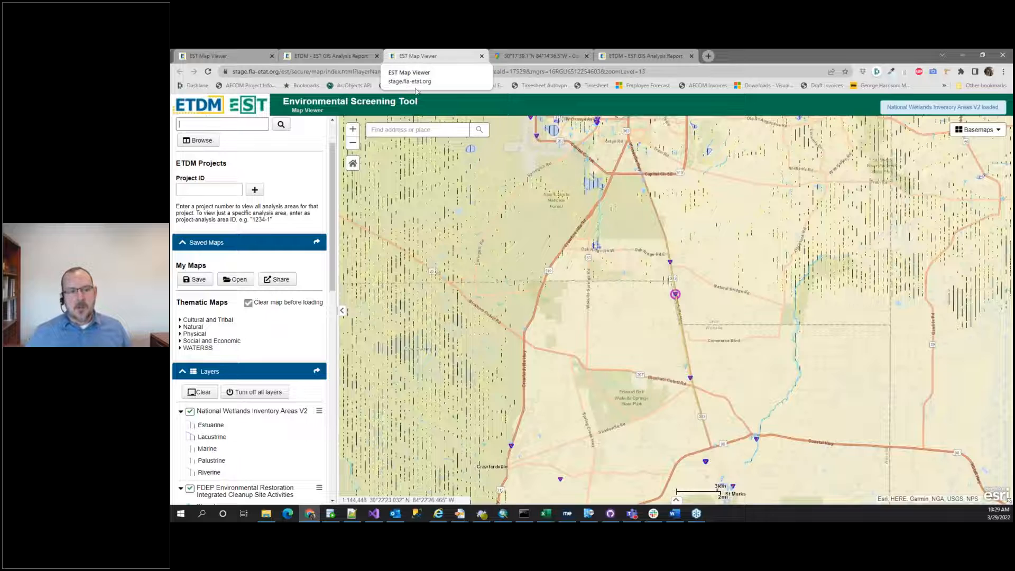
{"action": "left_click", "coordinate": [346, 58]}
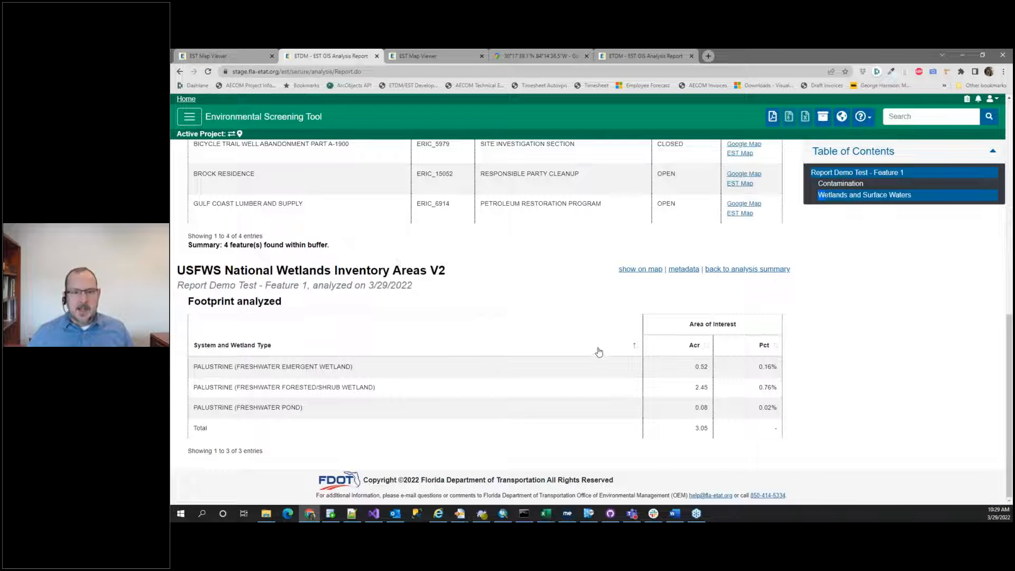
{"action": "scroll", "coordinate": [508, 243], "scroll_direction": "up", "scroll_amount": 2}
{"action": "scroll", "coordinate": [506, 251], "scroll_direction": "up", "scroll_amount": 2}
{"action": "scroll", "coordinate": [581, 296], "scroll_direction": "down", "scroll_amount": 5}
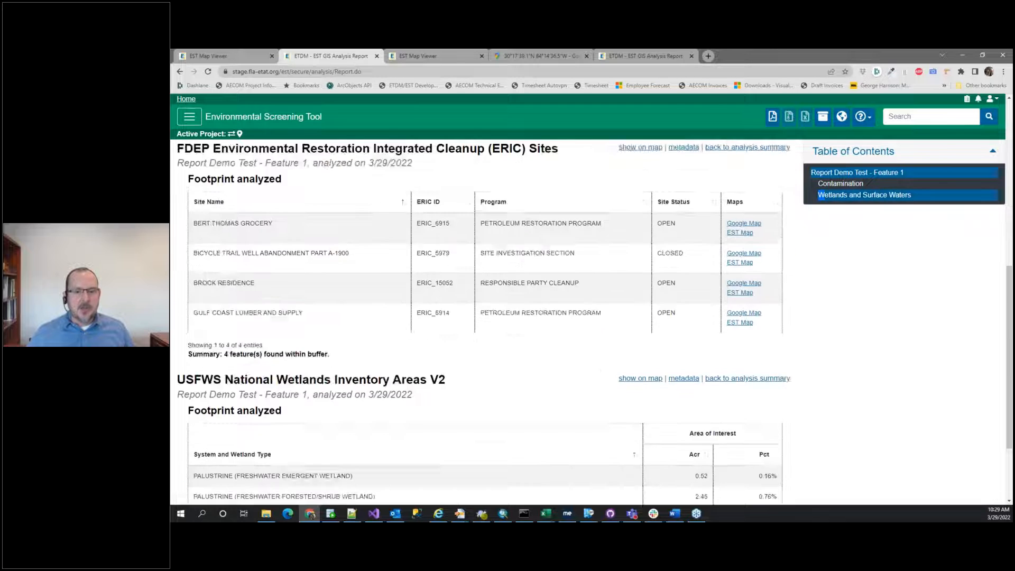
{"action": "left_click", "coordinate": [694, 346]}
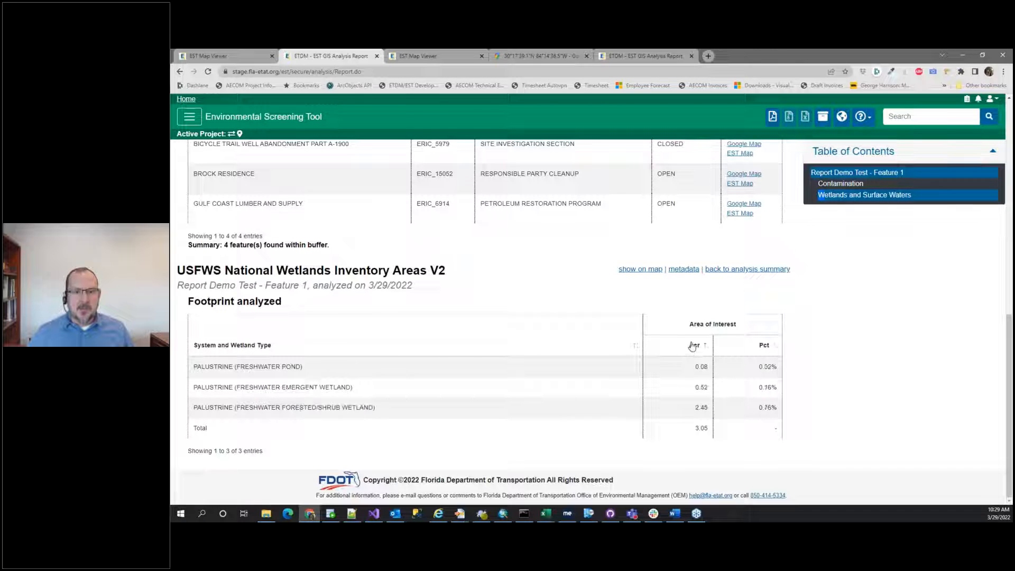
{"action": "left_click", "coordinate": [693, 347]}
{"action": "left_click", "coordinate": [693, 347]}
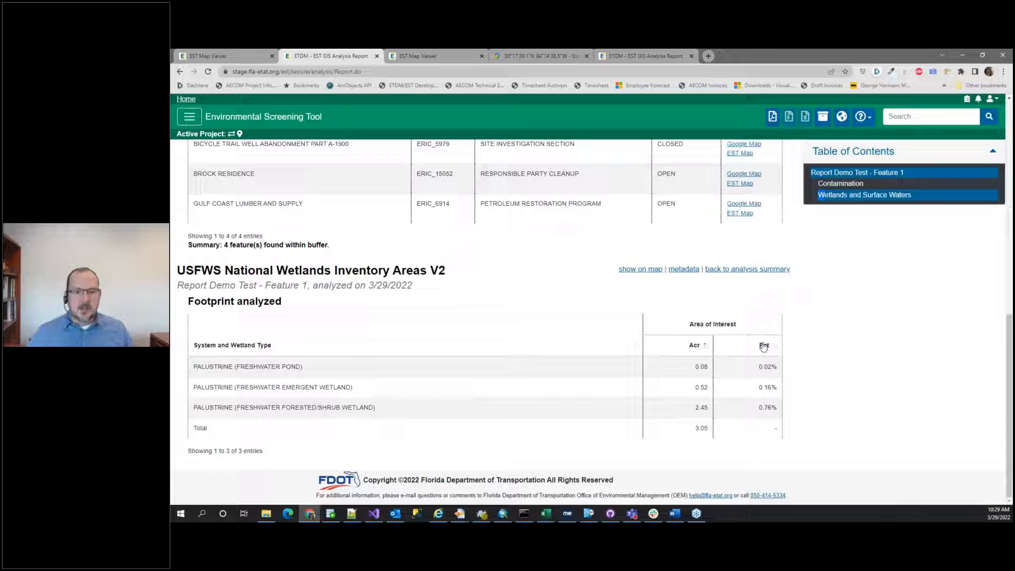
{"action": "left_click", "coordinate": [691, 345]}
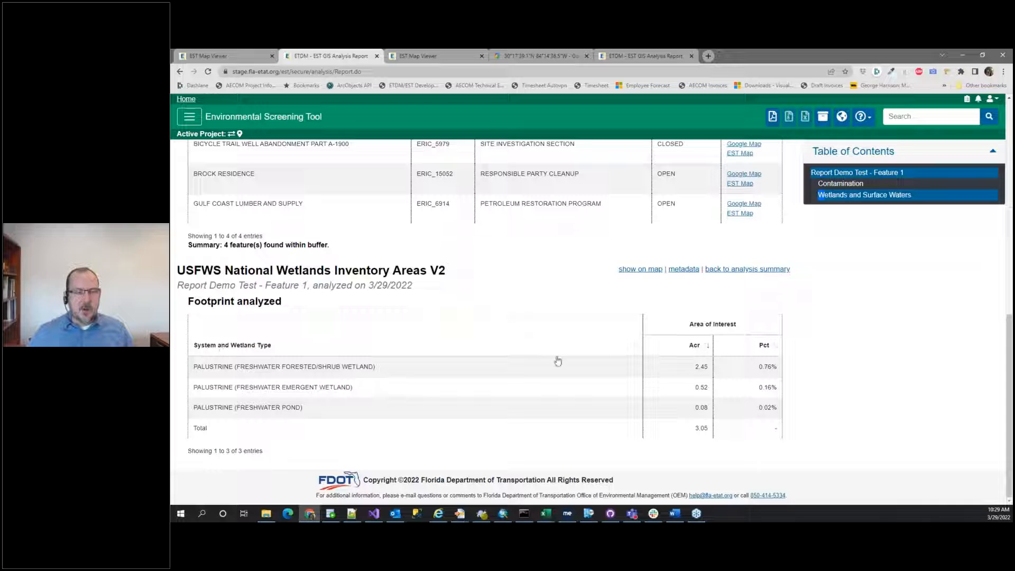
{"action": "left_click", "coordinate": [696, 347]}
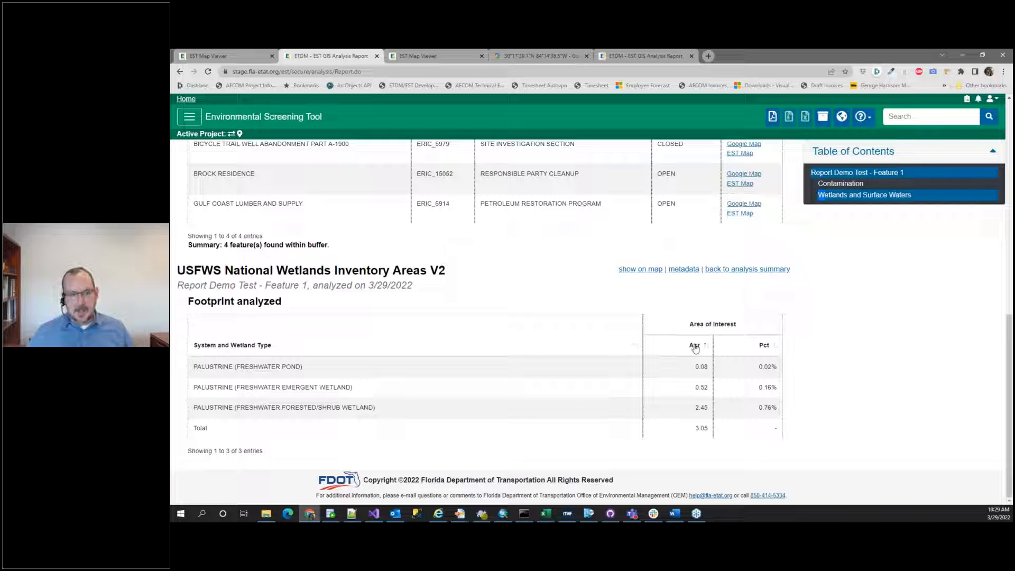
{"action": "left_click", "coordinate": [230, 348]}
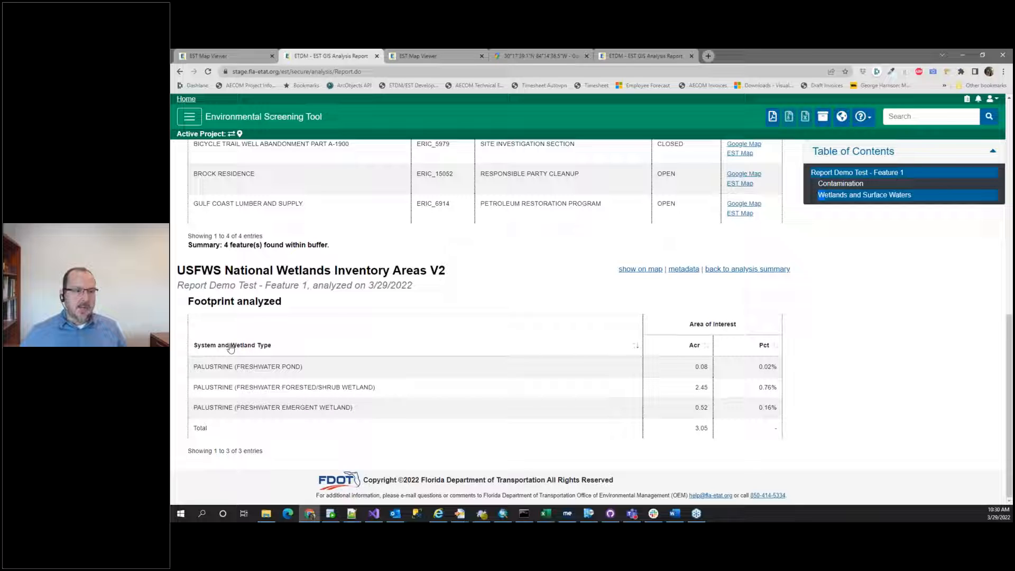
{"action": "left_click", "coordinate": [230, 348]}
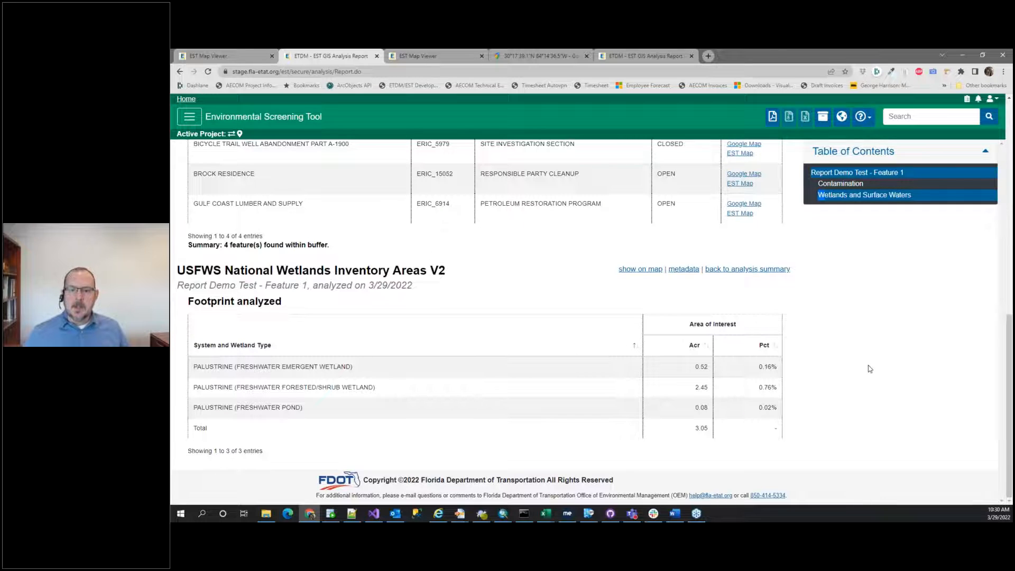
{"action": "scroll", "coordinate": [845, 364], "scroll_direction": "up", "scroll_amount": 15}
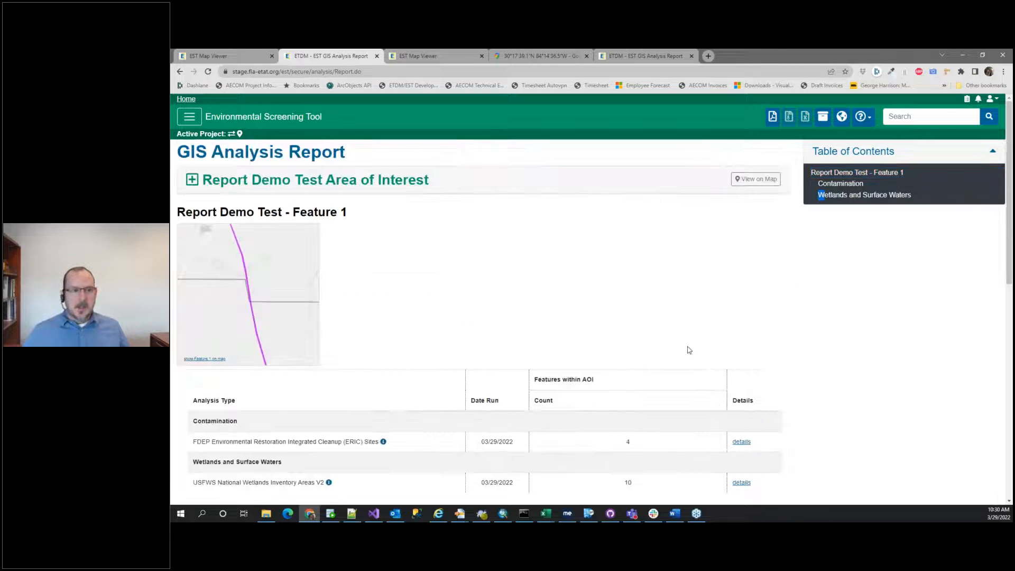